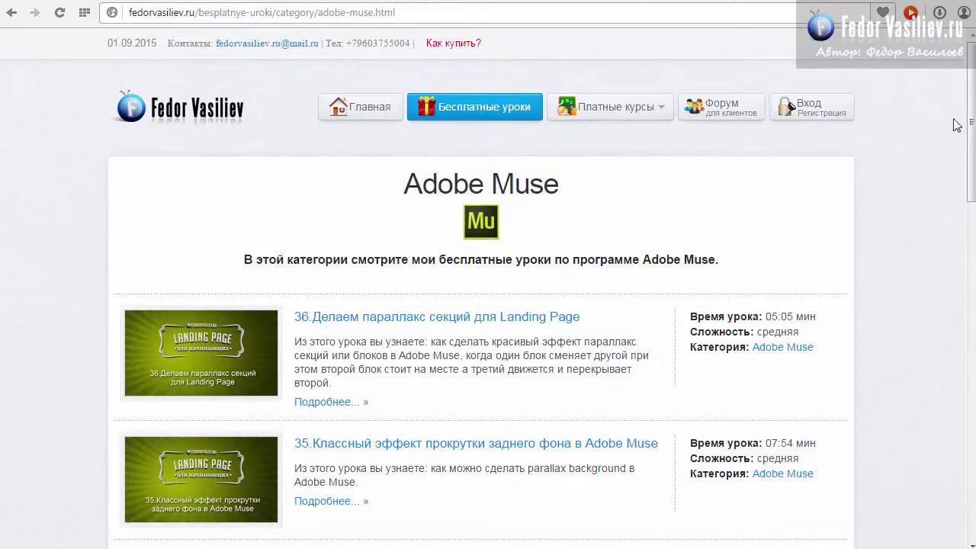
# - Open lesson 36 on section parallax for Landing Page from the Adobe Muse lessons and look over its page
pyautogui.moveTo(967, 169); pyautogui.dragTo(318, 323)
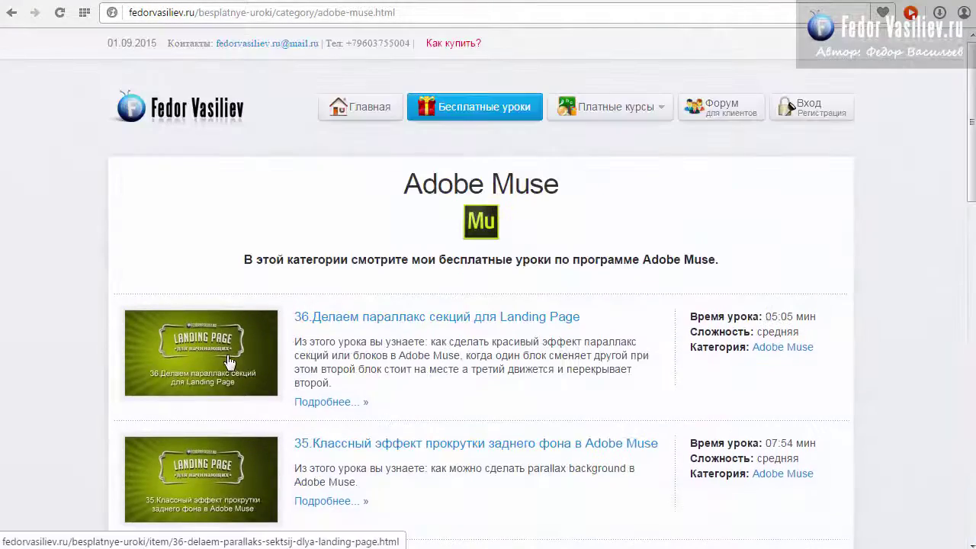
pyautogui.click(177, 357)
pyautogui.scroll(-4, 120, 302)
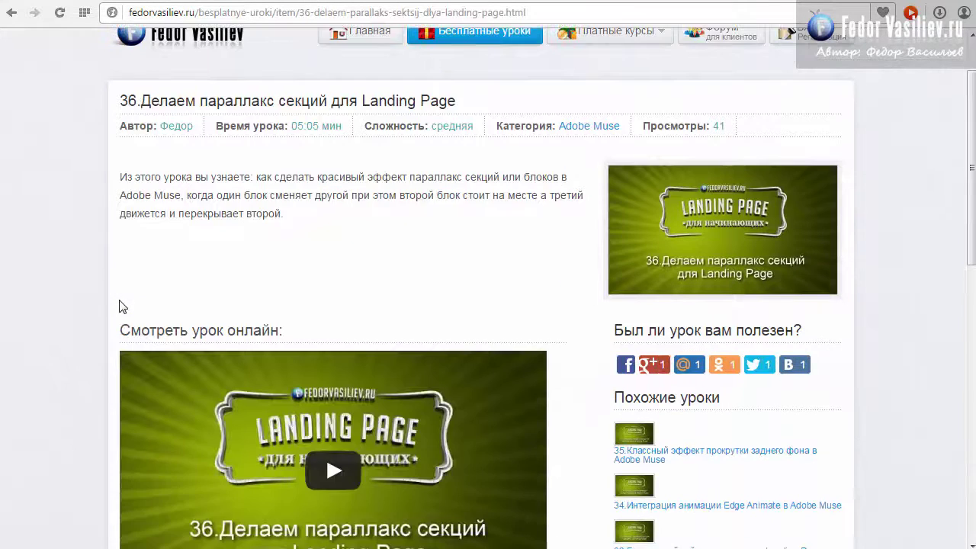
pyautogui.scroll(1, 345, 296)
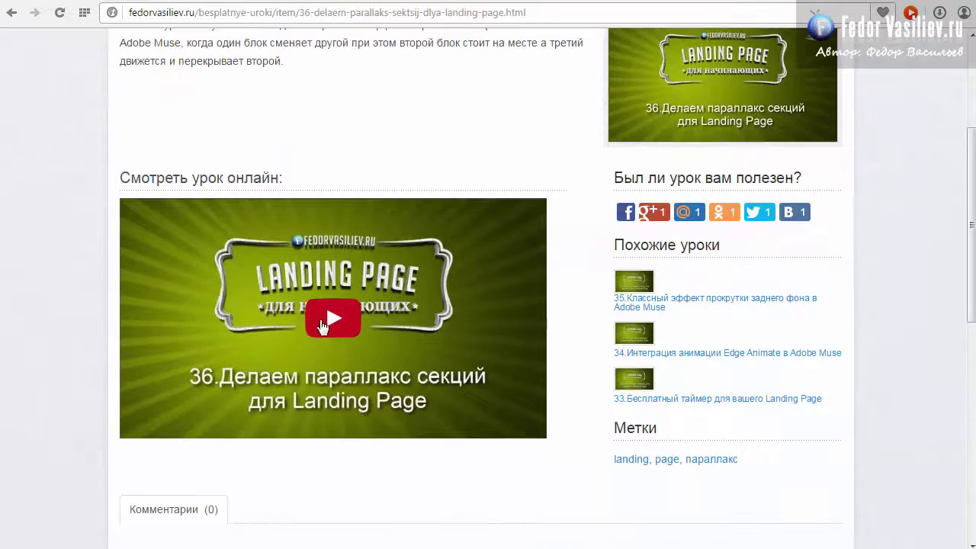
pyautogui.scroll(3, 315, 326)
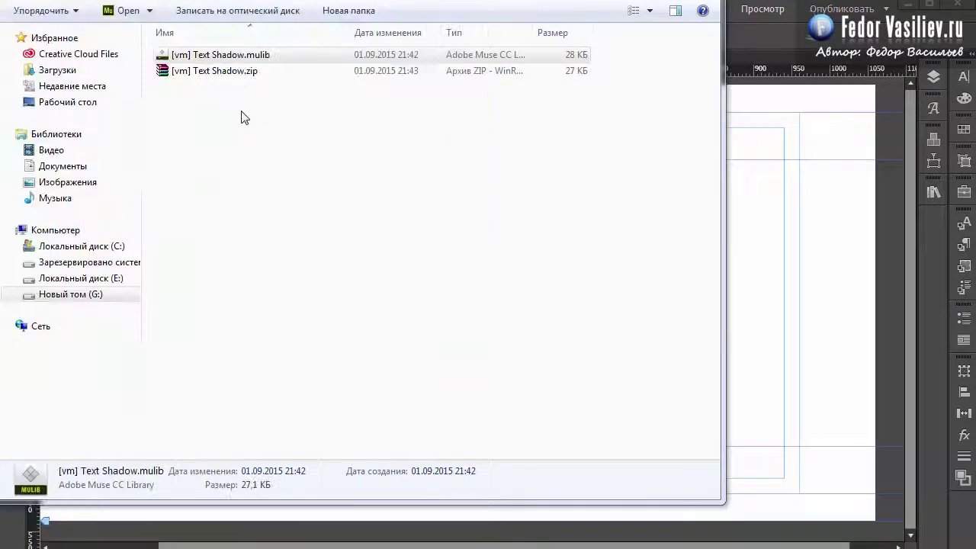
# - Import the [vm] Text Shadow.mulib file into the Adobe Muse library and dismiss the import notice
pyautogui.moveTo(227, 59); pyautogui.dragTo(181, 74)
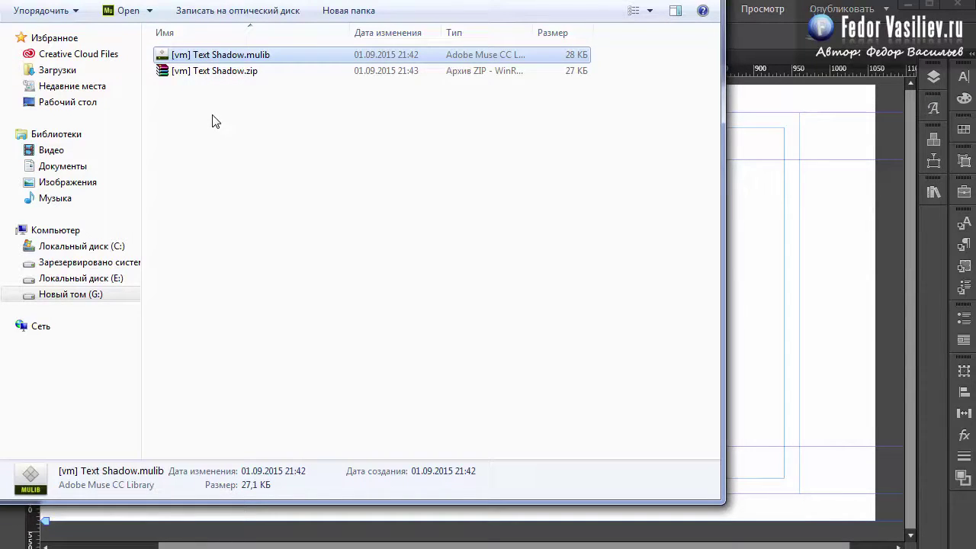
pyautogui.click(743, 46)
pyautogui.click(45, 9)
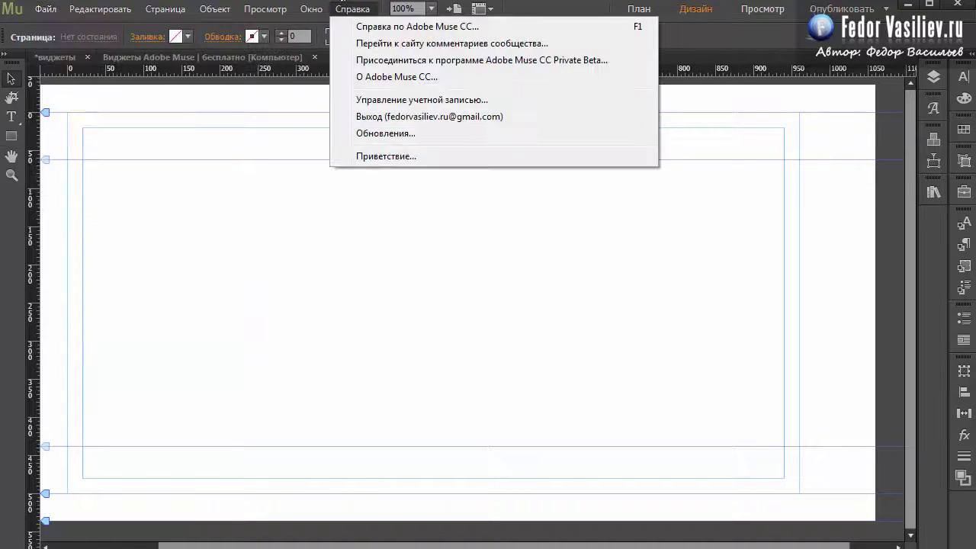
pyautogui.hotkey('alt', 'Tab')
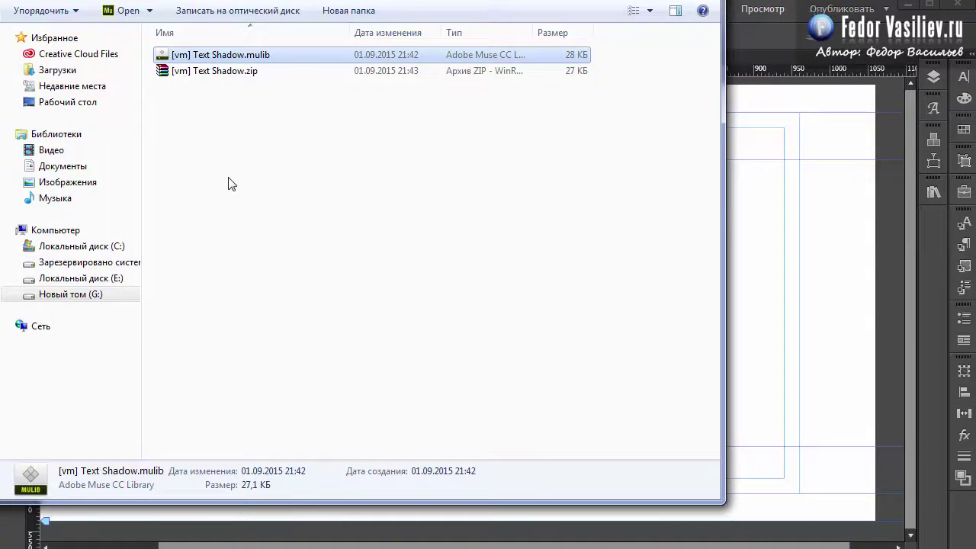
pyautogui.doubleClick(237, 55)
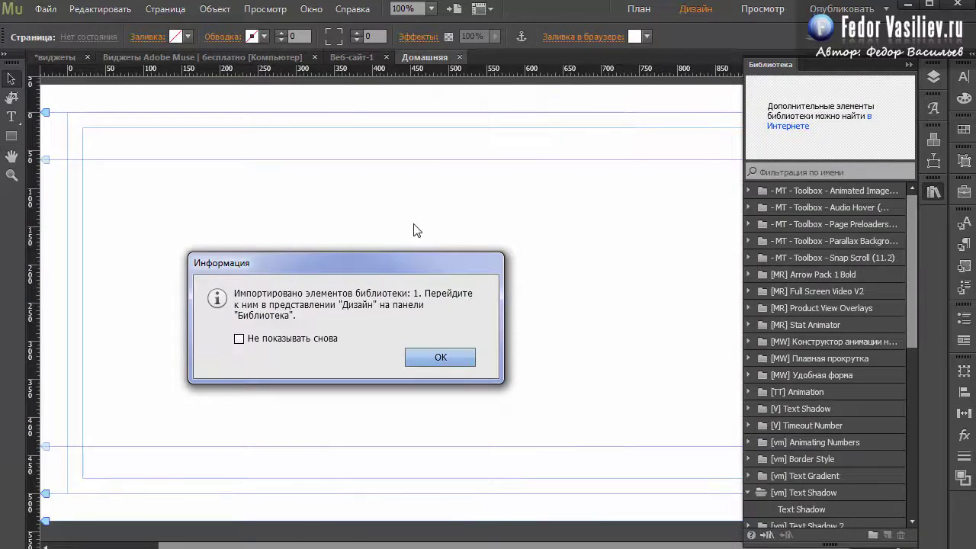
pyautogui.moveTo(292, 263); pyautogui.dragTo(339, 215)
pyautogui.click(461, 305)
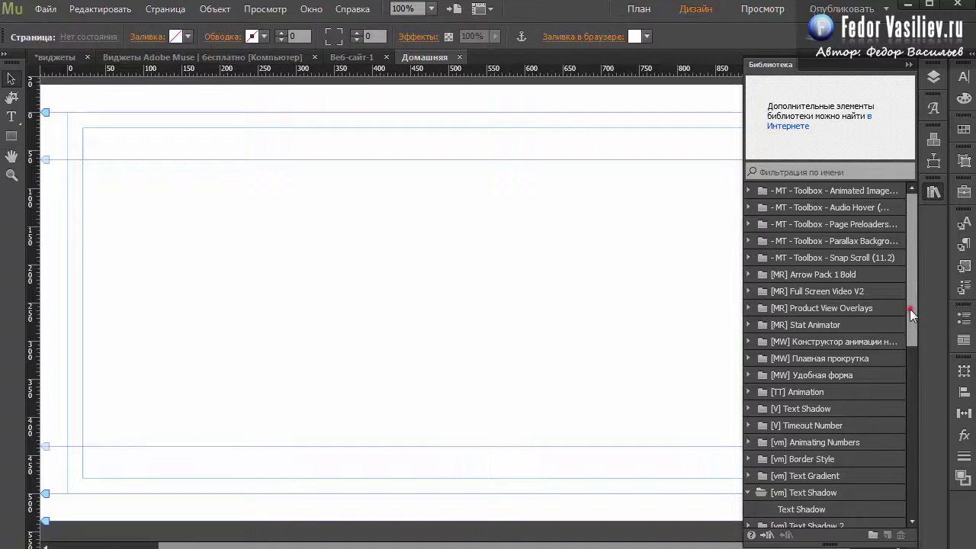
# - Locate the Text Shadow widget in the library's [vm] Text Shadow folder and view its preview
pyautogui.moveTo(909, 309); pyautogui.dragTo(896, 281)
pyautogui.scroll(-5, 896, 321)
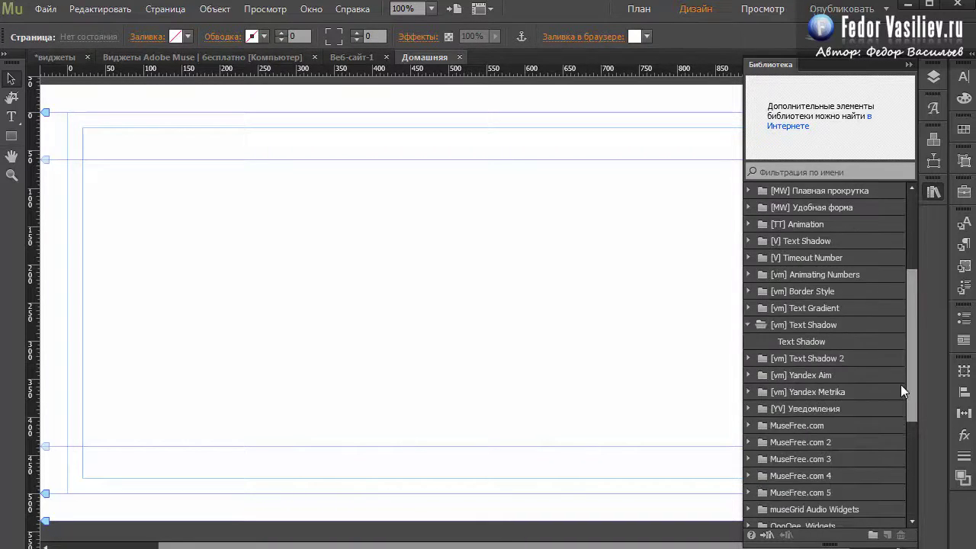
pyautogui.click(813, 343)
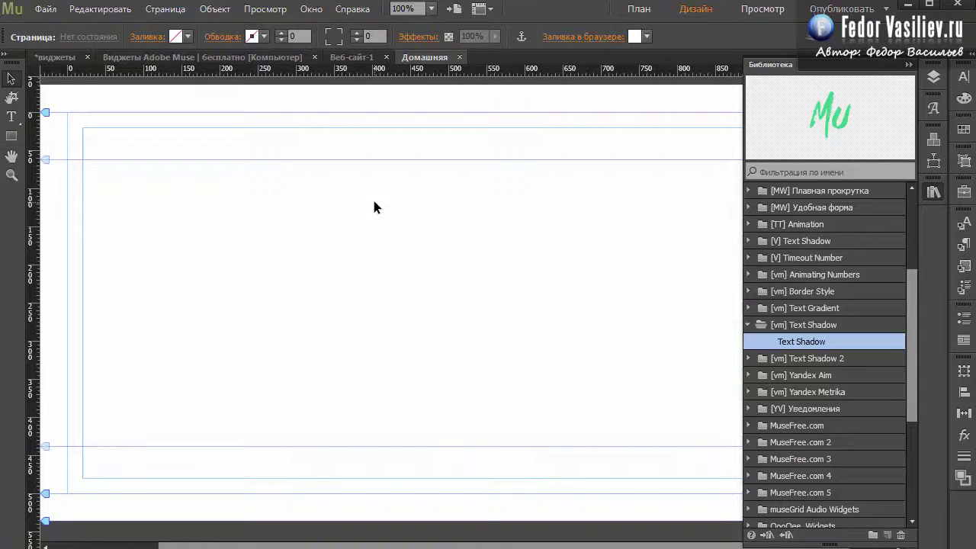
pyautogui.click(342, 287)
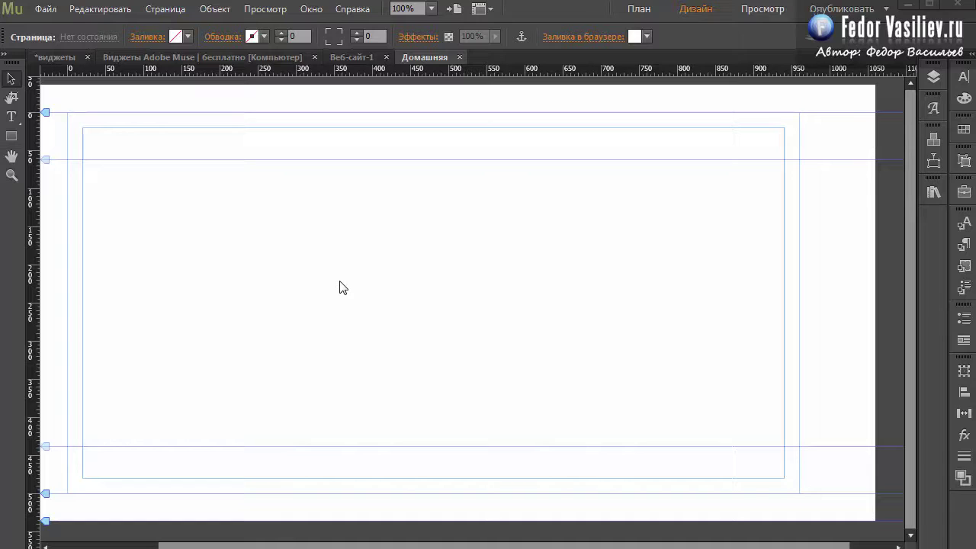
# - Add a text frame about 480 px wide in the upper middle of the page containing "fedorvasiliev.ru"
pyautogui.click(12, 117)
pyautogui.click(11, 117)
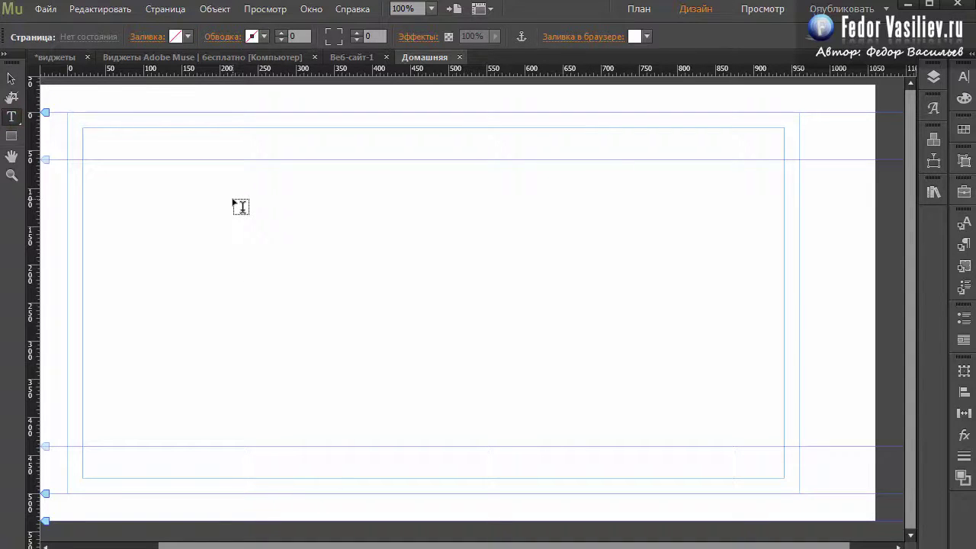
pyautogui.moveTo(228, 204); pyautogui.dragTo(606, 300)
pyautogui.write('http://fedorvasiliev.ru')
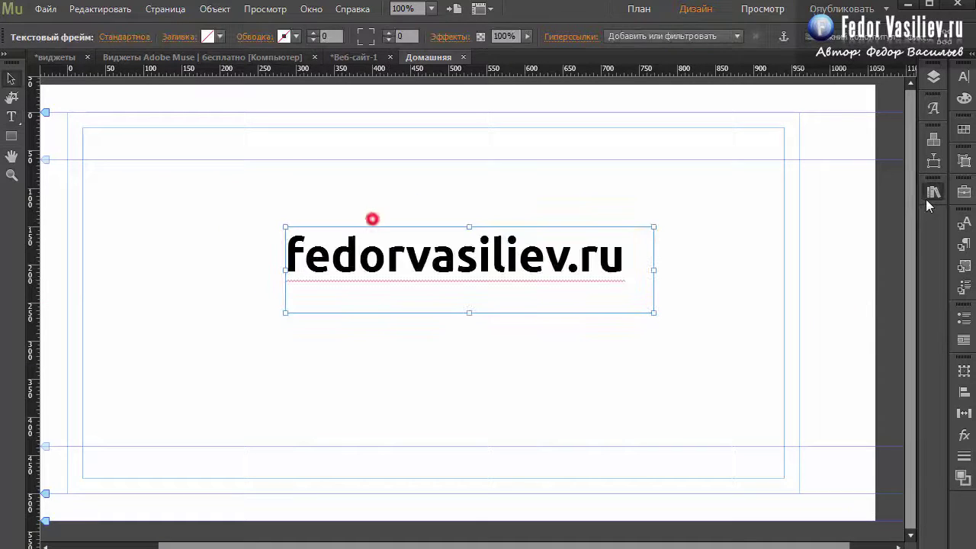
# - Place the Text Shadow widget from the [vm] Text Shadow library folder just below the text frame and collapse the library
pyautogui.click(926, 197)
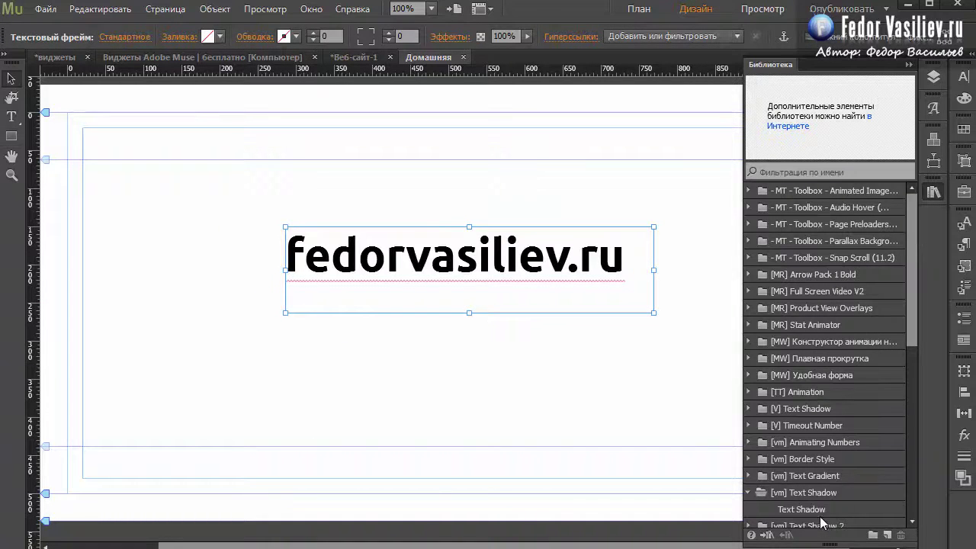
pyautogui.click(821, 515)
pyautogui.moveTo(907, 299); pyautogui.dragTo(905, 401)
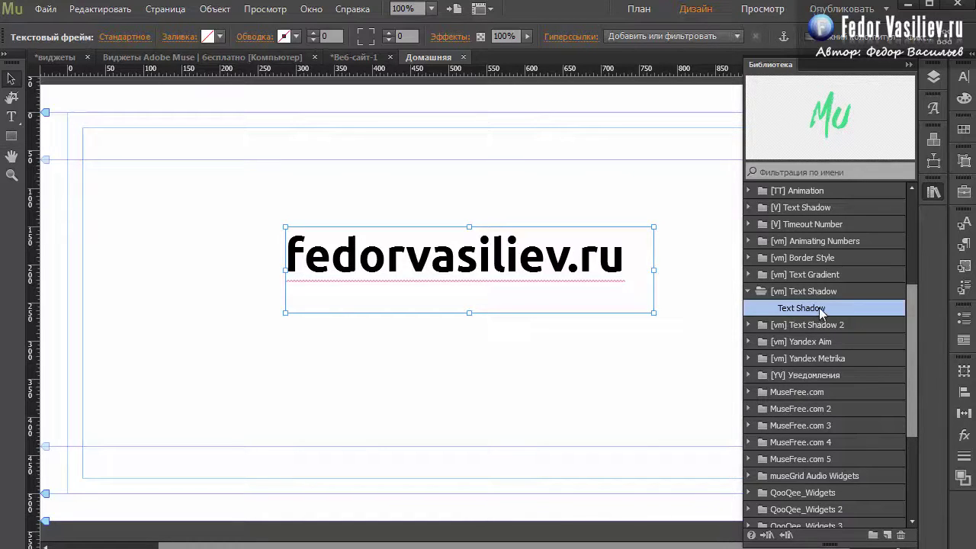
pyautogui.moveTo(820, 310); pyautogui.dragTo(507, 345)
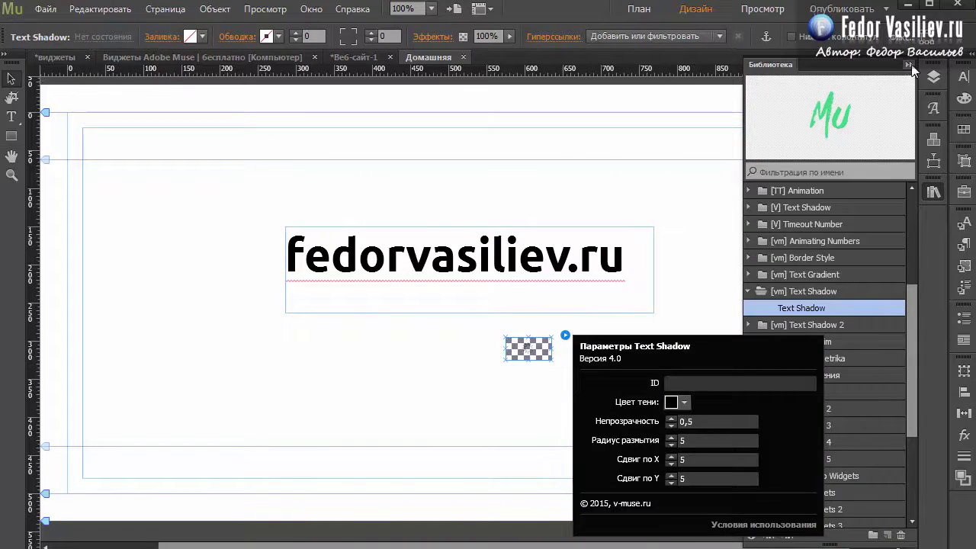
pyautogui.click(910, 65)
# - Examine the Text Shadow widget's parameters, including its ID field
pyautogui.click(565, 335)
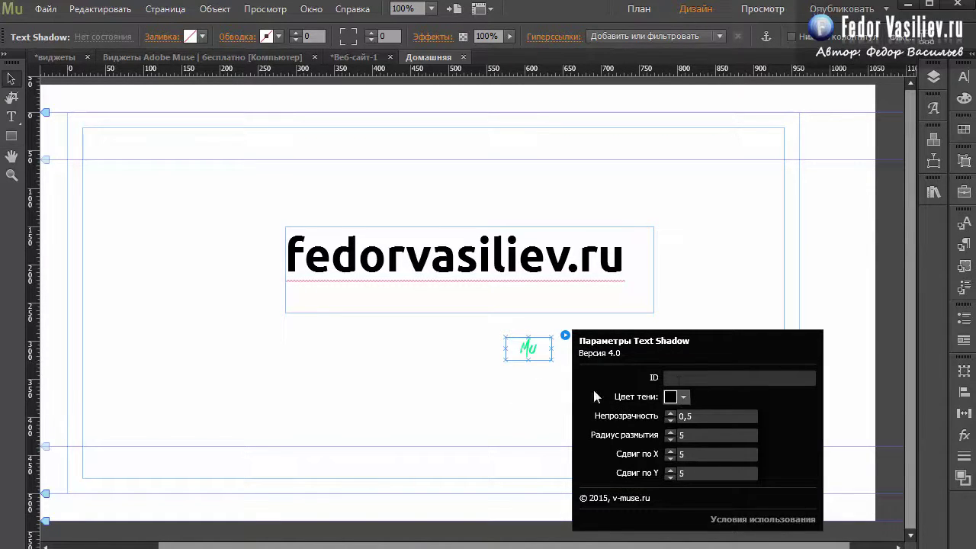
pyautogui.click(542, 379)
pyautogui.click(534, 348)
pyautogui.click(565, 336)
pyautogui.click(674, 378)
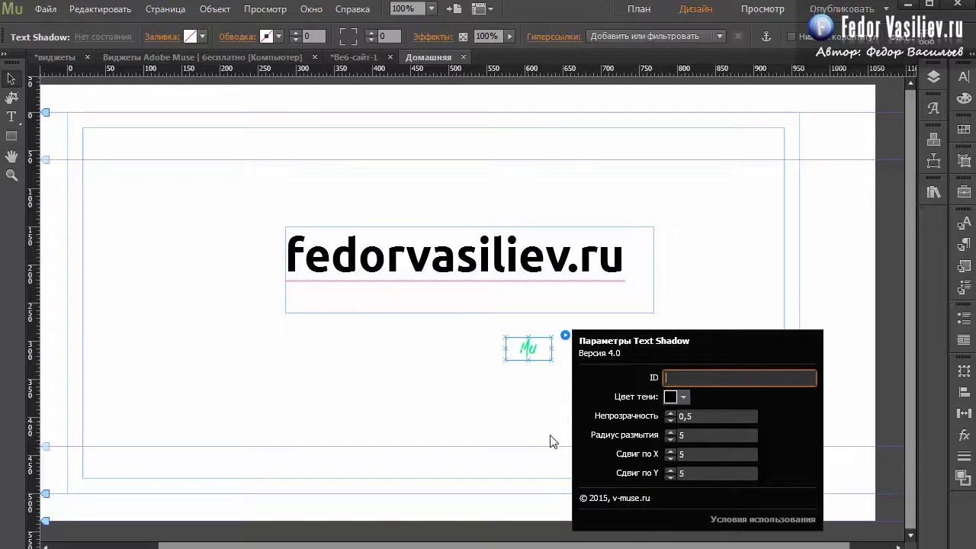
pyautogui.click(529, 377)
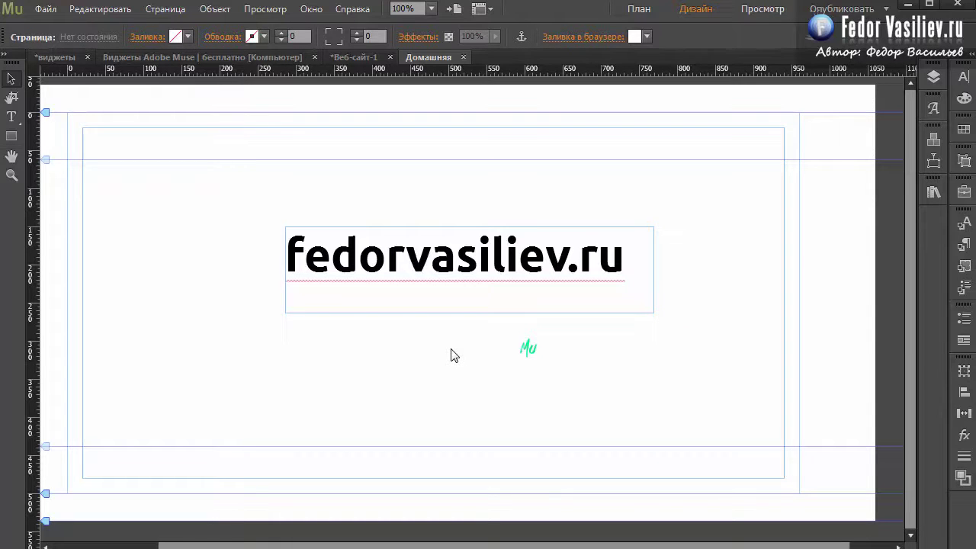
# - Preview the page in the browser and inspect the code of the "fedorvasiliev.ru" text element
pyautogui.click(40, 9)
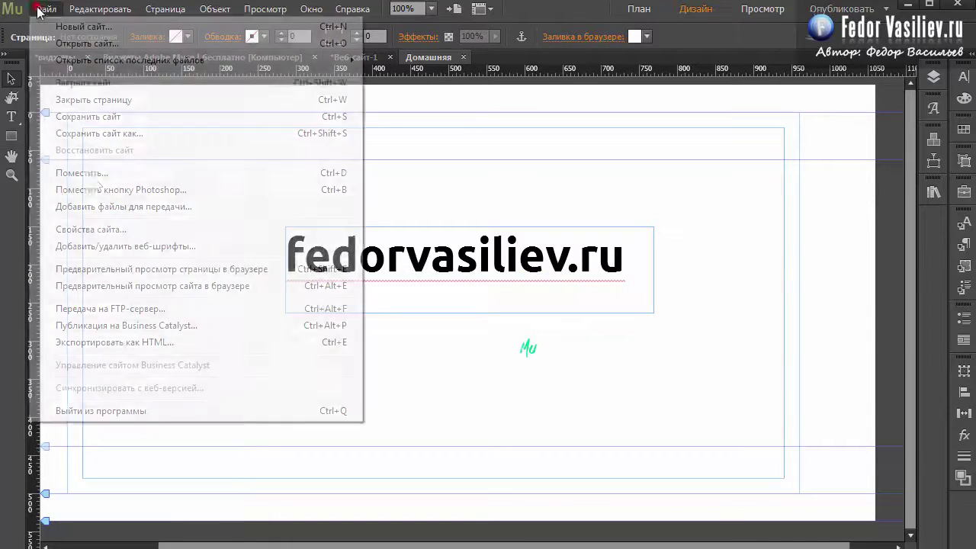
pyautogui.click(126, 269)
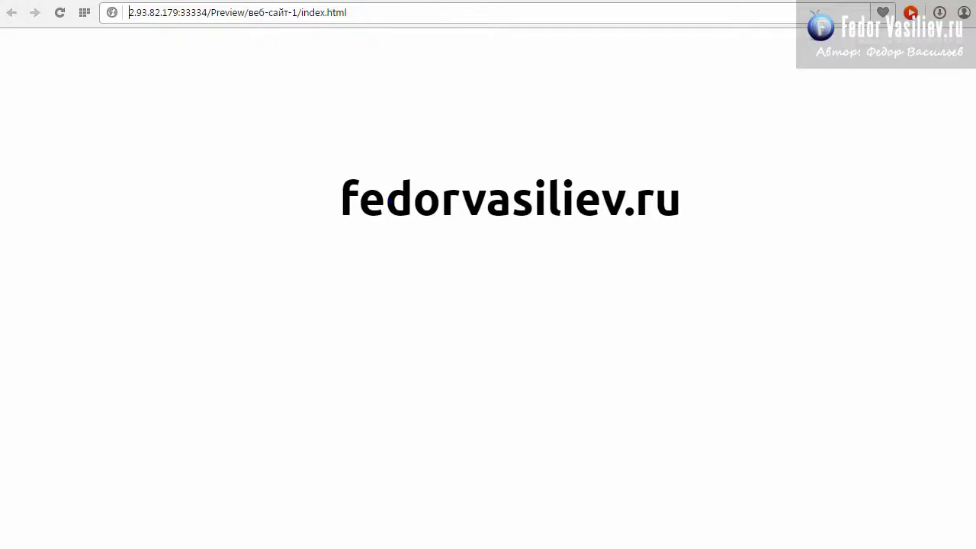
pyautogui.rightClick(390, 198)
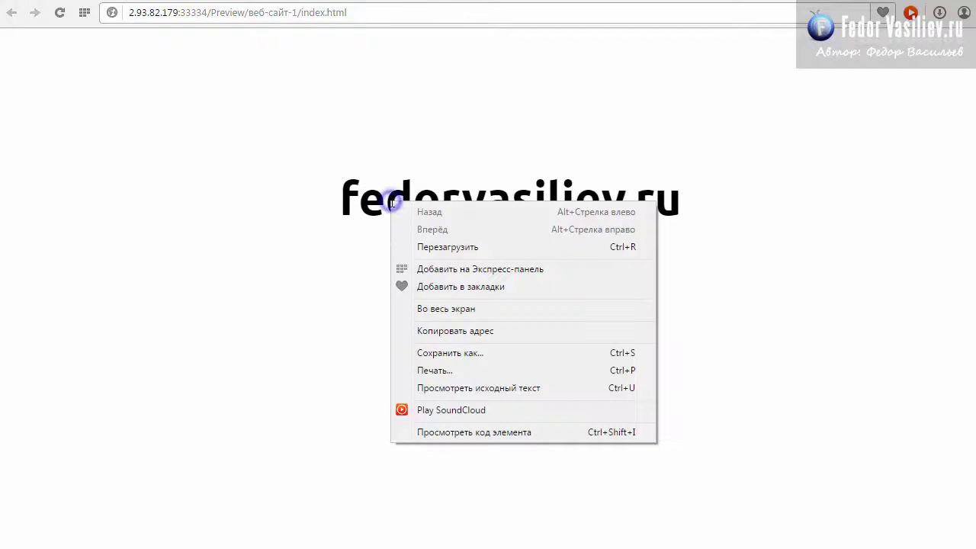
pyautogui.click(473, 436)
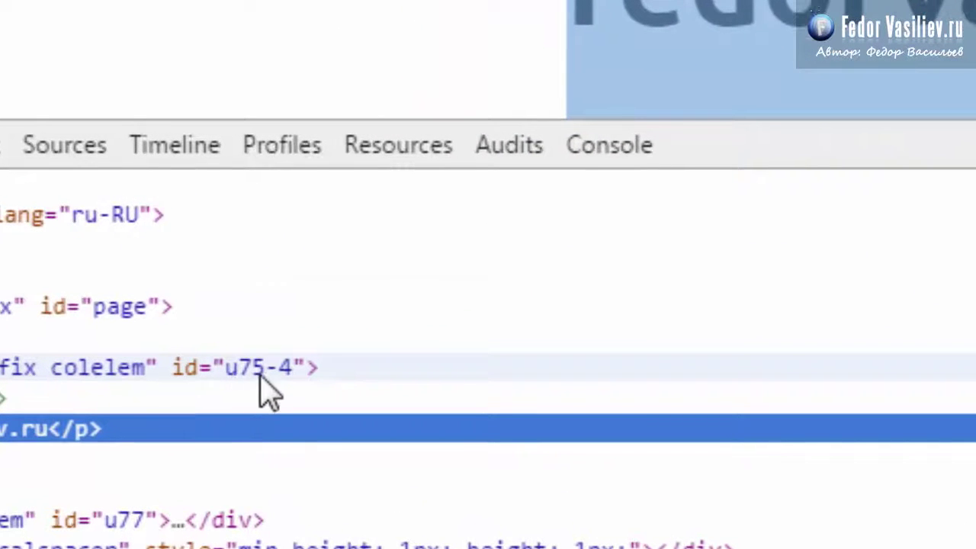
# - Copy the id value u75-4 from the div that encloses the text paragraph
pyautogui.click(259, 371)
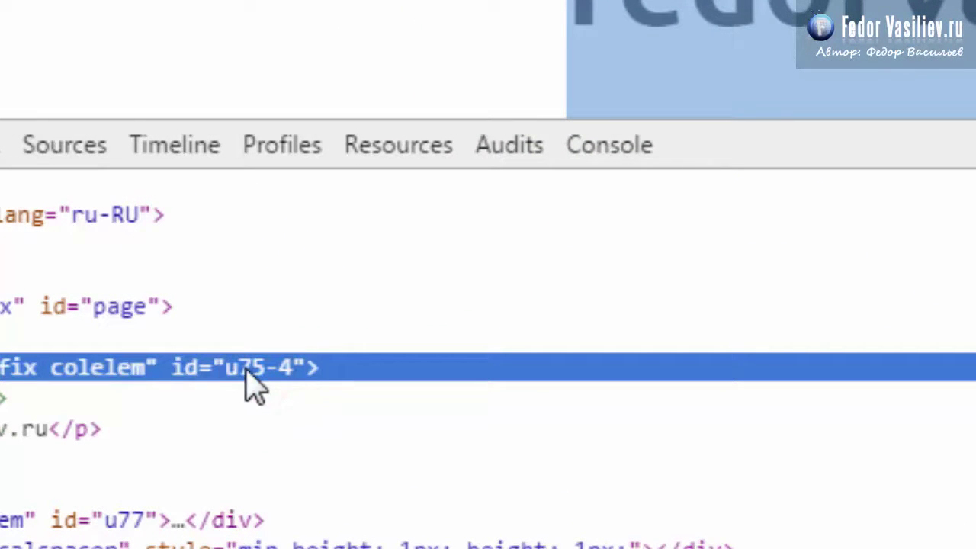
pyautogui.doubleClick(248, 369)
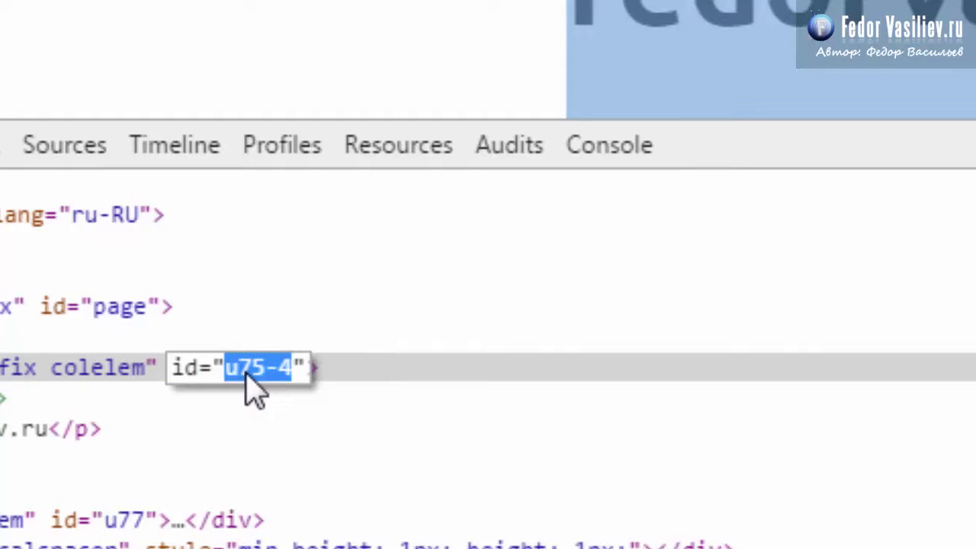
pyautogui.rightClick(246, 372)
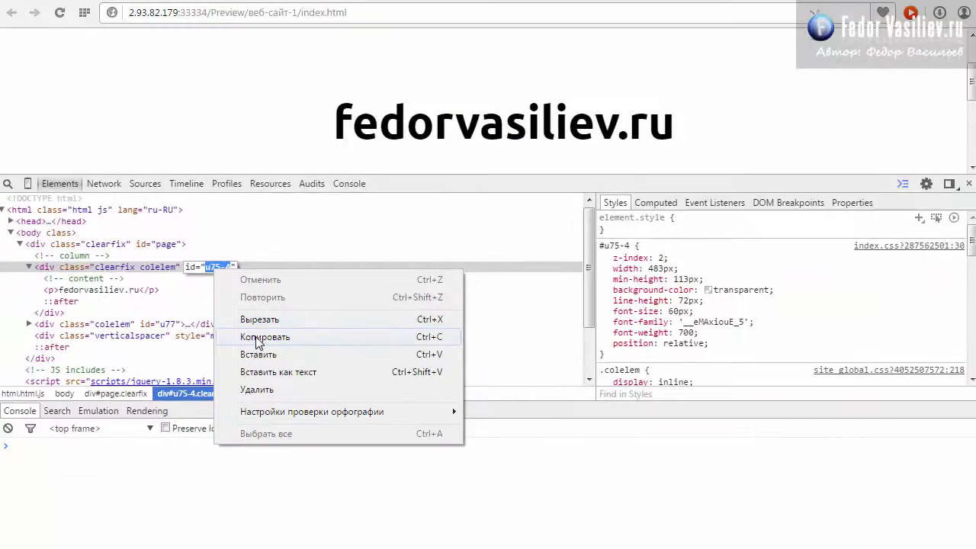
pyautogui.click(257, 340)
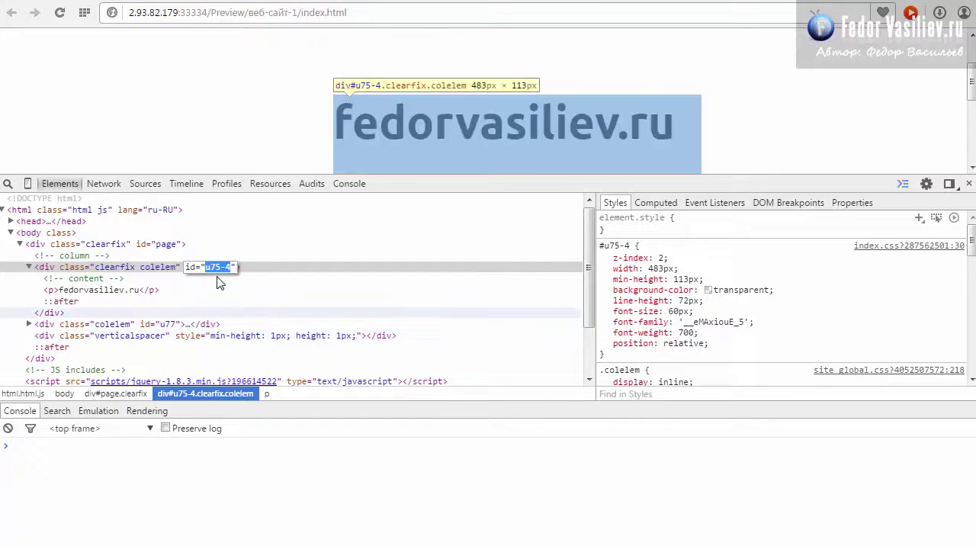
# - Switch back to Adobe Muse and move the Text Shadow widget onto the end of the "fedorvasiliev.ru" text
pyautogui.hotkey('alt', 'Tab')
pyautogui.click(533, 356)
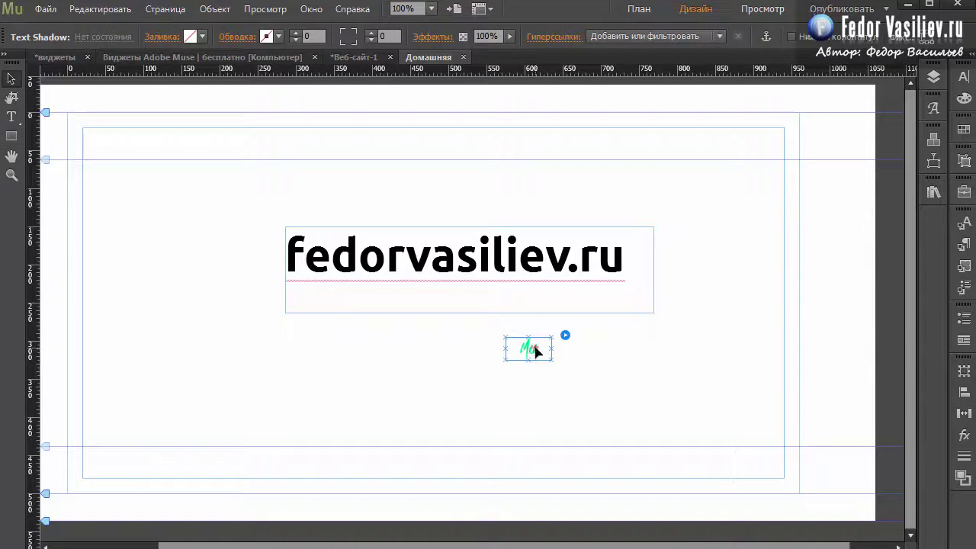
pyautogui.moveTo(535, 351); pyautogui.dragTo(568, 200)
pyautogui.moveTo(567, 203); pyautogui.dragTo(543, 218)
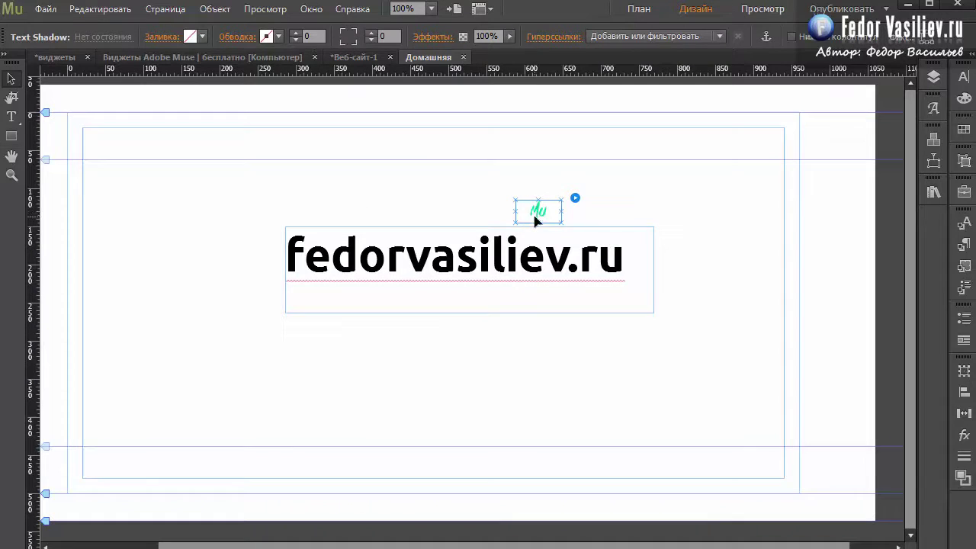
pyautogui.moveTo(540, 211); pyautogui.dragTo(627, 250)
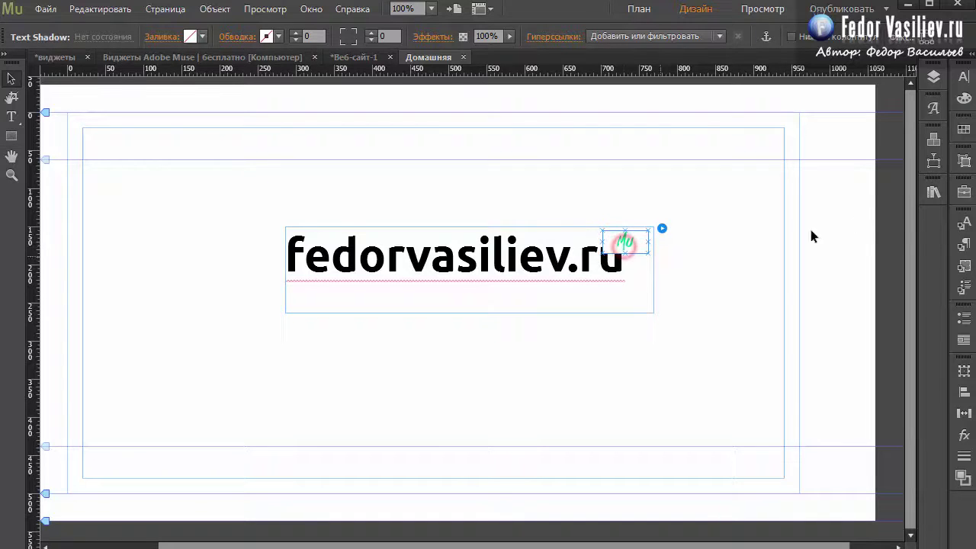
# - Place two more Text Shadow widgets from the library in the empty area below the text frame
pyautogui.click(934, 192)
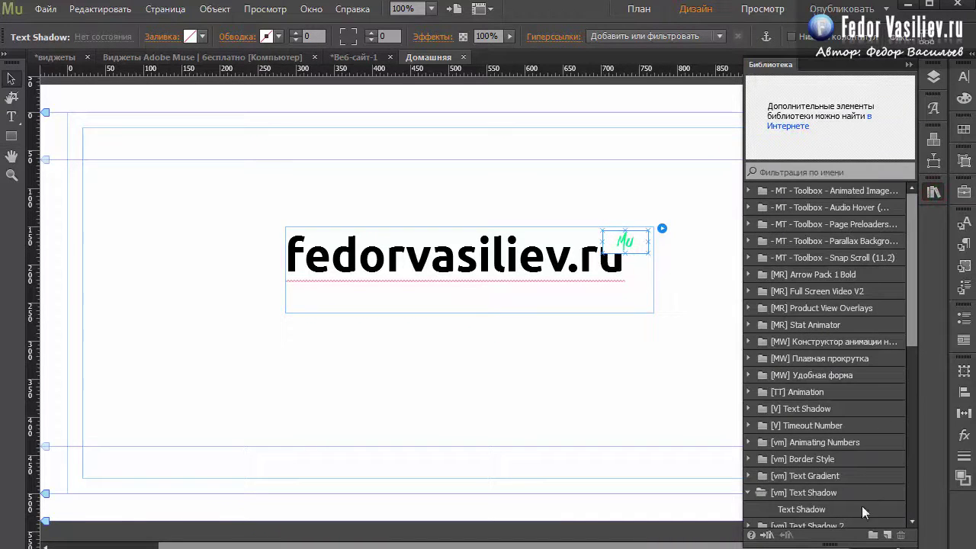
pyautogui.moveTo(816, 515); pyautogui.dragTo(594, 393)
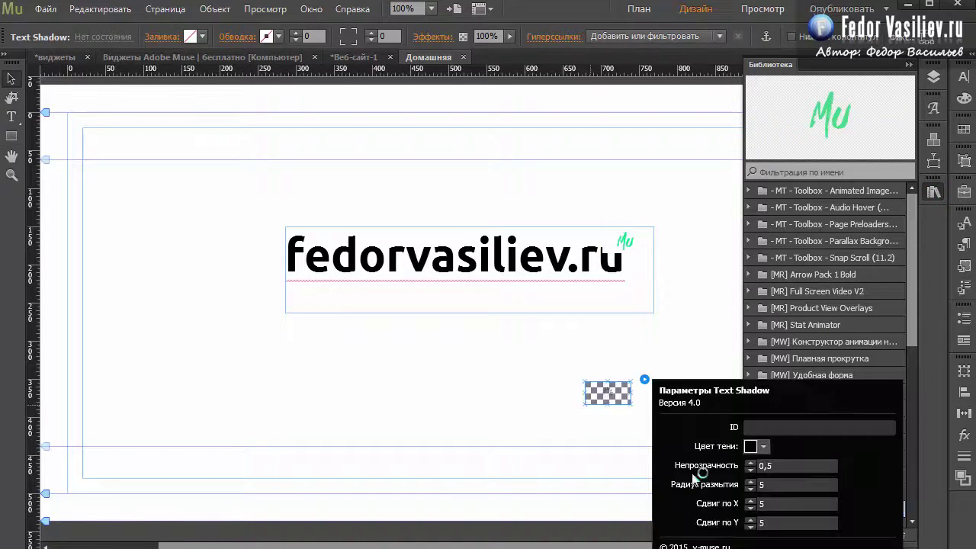
pyautogui.click(669, 349)
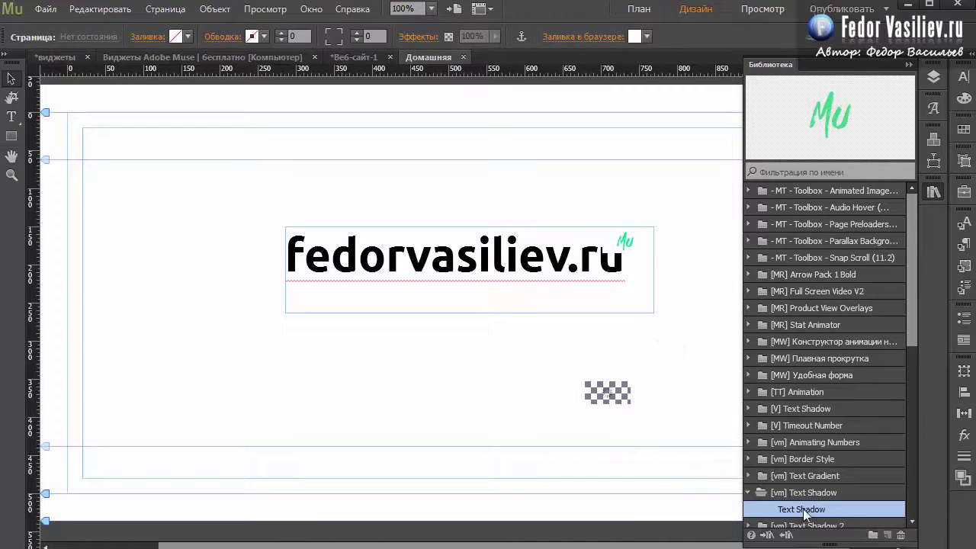
pyautogui.moveTo(801, 509); pyautogui.dragTo(434, 386)
pyautogui.click(446, 421)
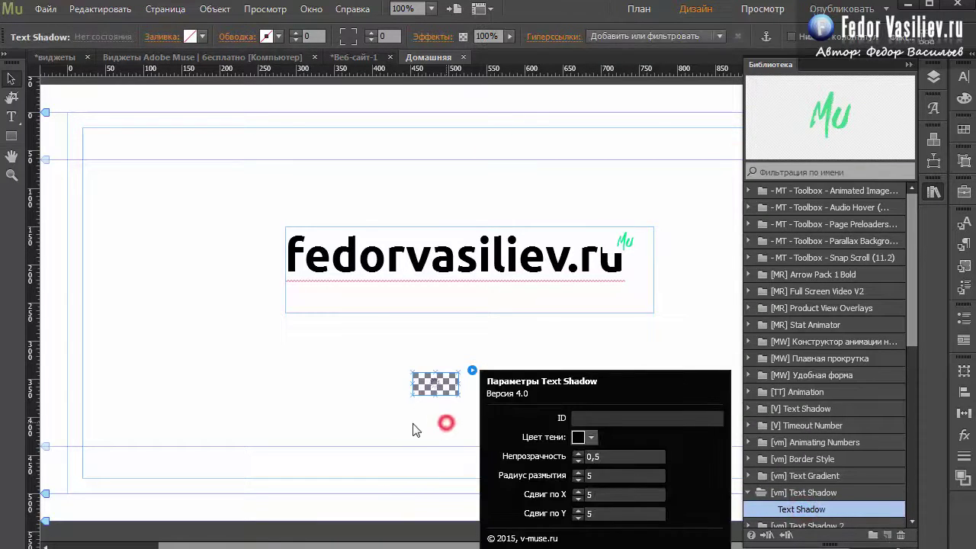
# - Move the first extra Text Shadow widget above the other one below the text frame and open its options
pyautogui.click(436, 386)
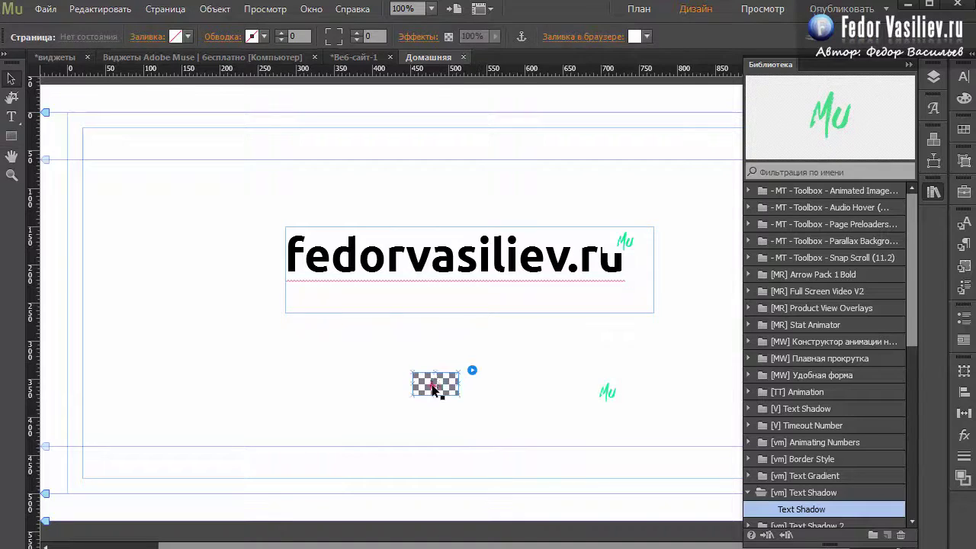
pyautogui.moveTo(436, 388); pyautogui.dragTo(608, 347)
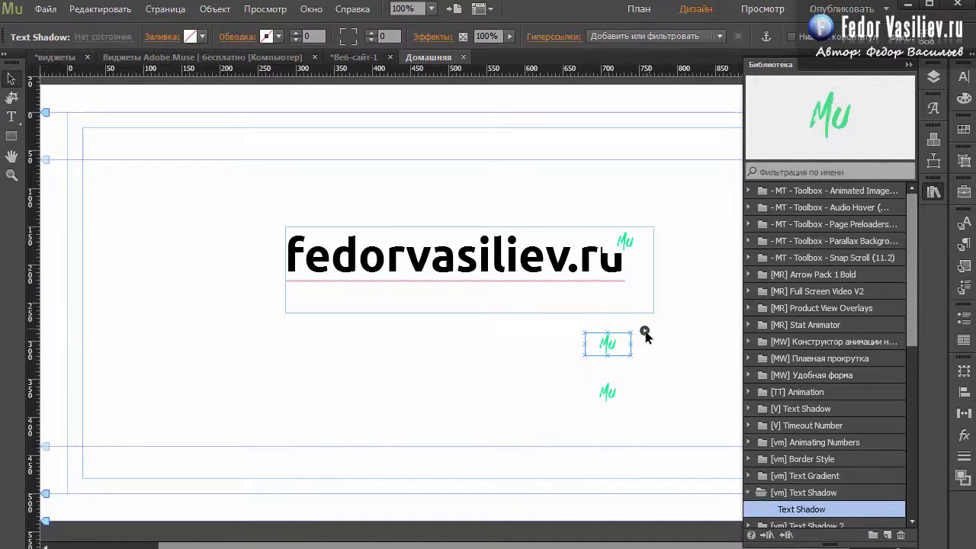
pyautogui.click(645, 333)
pyautogui.click(753, 373)
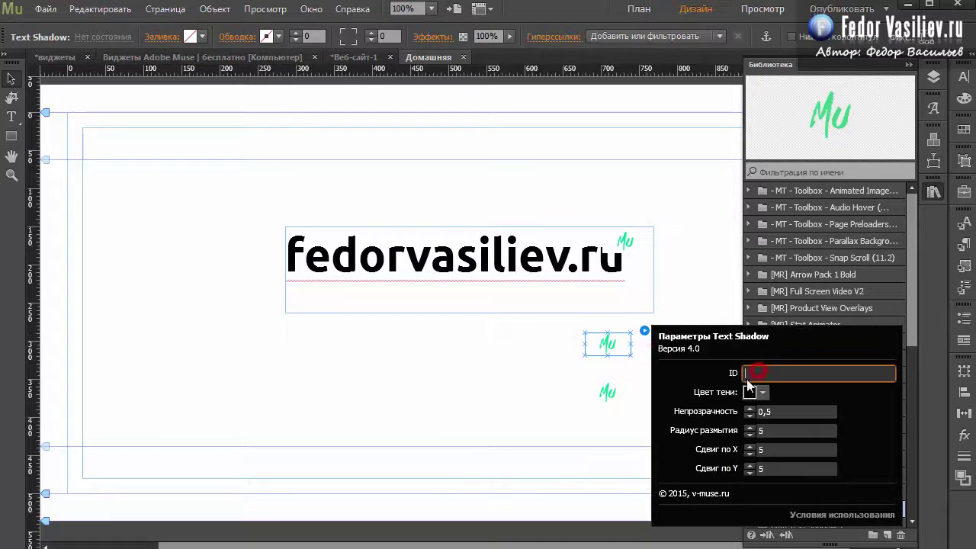
# - Delete both extra Text Shadow widgets below the text frame
pyautogui.click(610, 344)
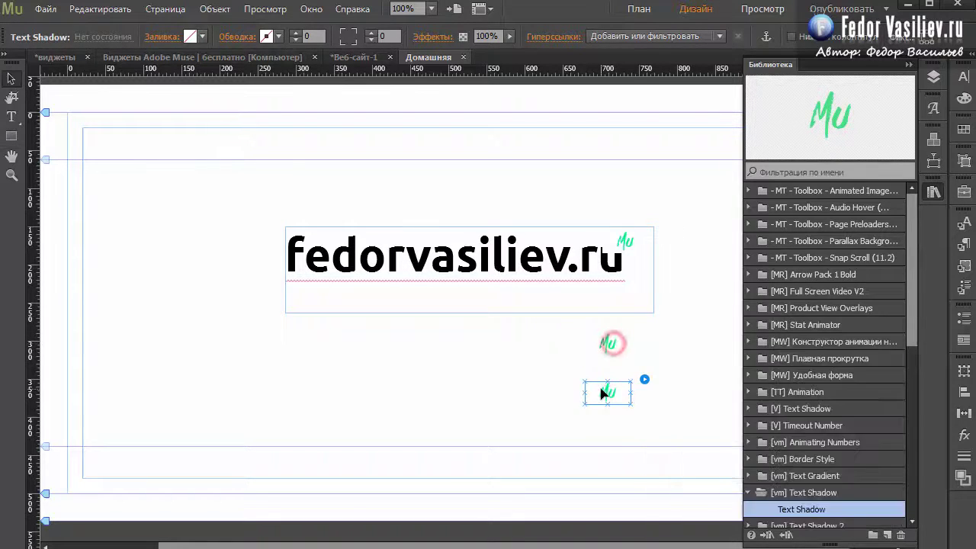
pyautogui.keyDown('shift'); pyautogui.click(602, 392); pyautogui.keyUp('shift')
pyautogui.press('Delete')
# - Paste the copied ID u75-4 into the options of the Text Shadow widget at the end of the text
pyautogui.click(624, 238)
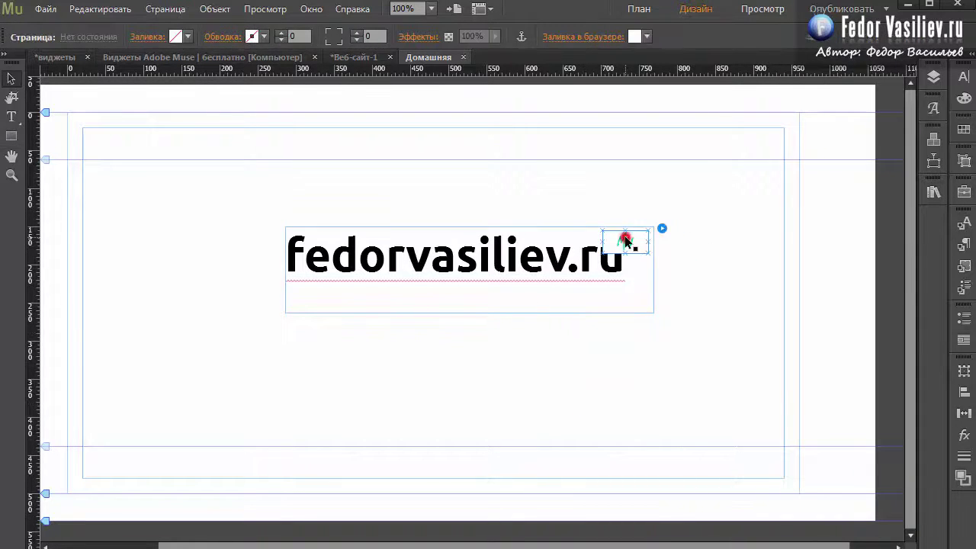
pyautogui.click(663, 229)
pyautogui.click(772, 271)
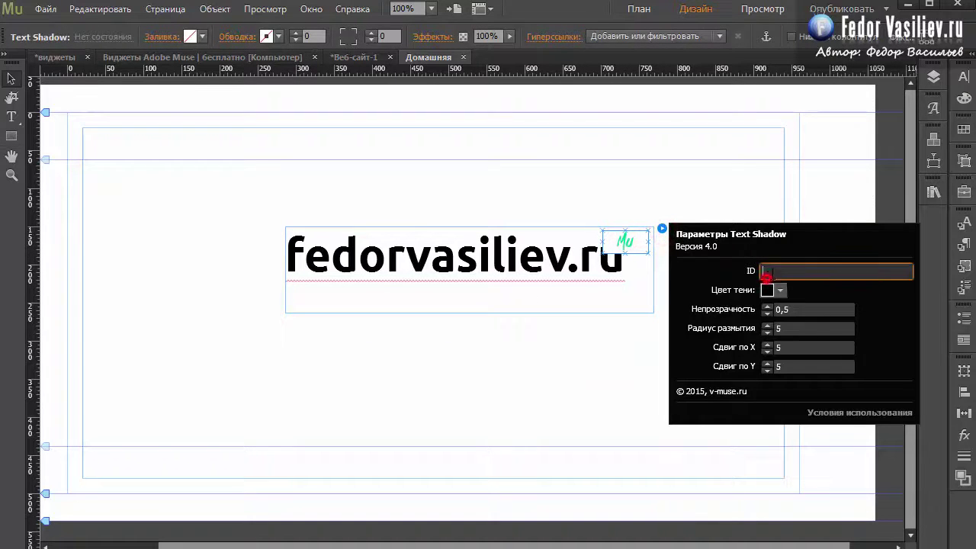
pyautogui.rightClick(773, 271)
pyautogui.click(818, 315)
pyautogui.doubleClick(789, 272)
pyautogui.click(789, 271)
pyautogui.click(747, 328)
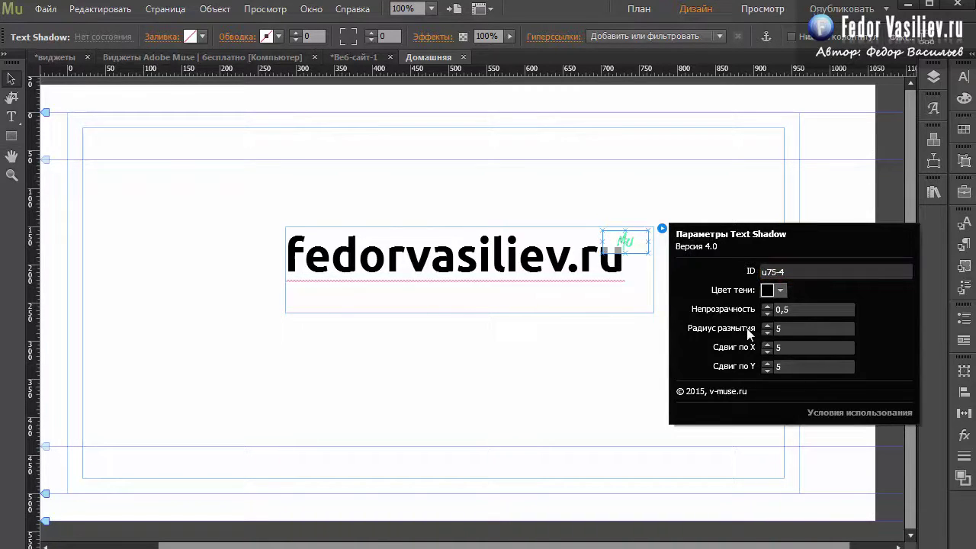
pyautogui.click(619, 347)
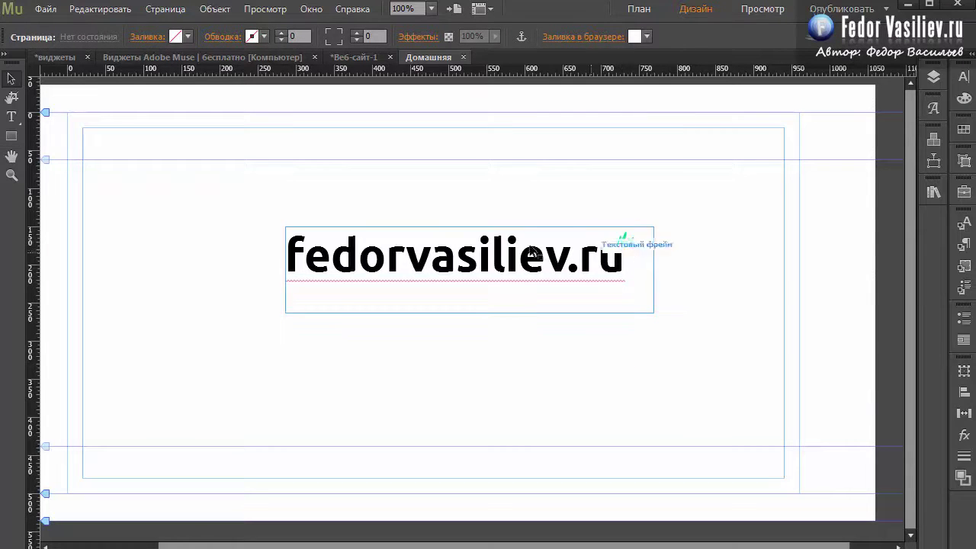
# - Preview the page in the browser and check the shadow on the text
pyautogui.click(46, 8)
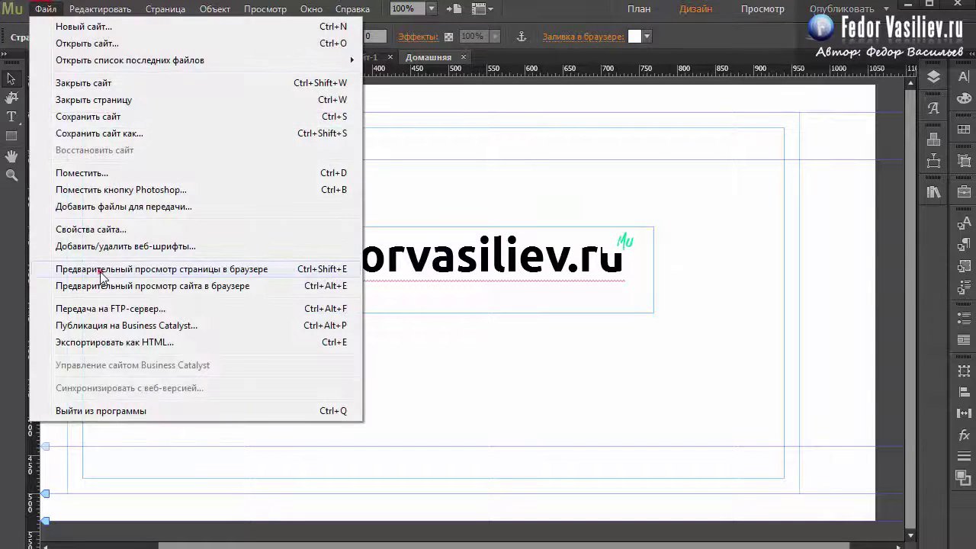
pyautogui.click(100, 271)
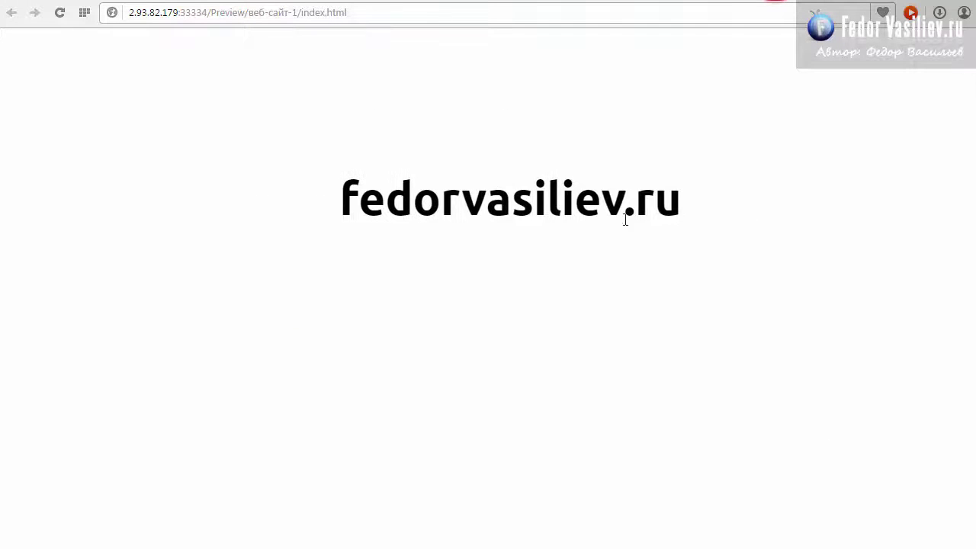
pyautogui.moveTo(575, 202); pyautogui.dragTo(682, 205)
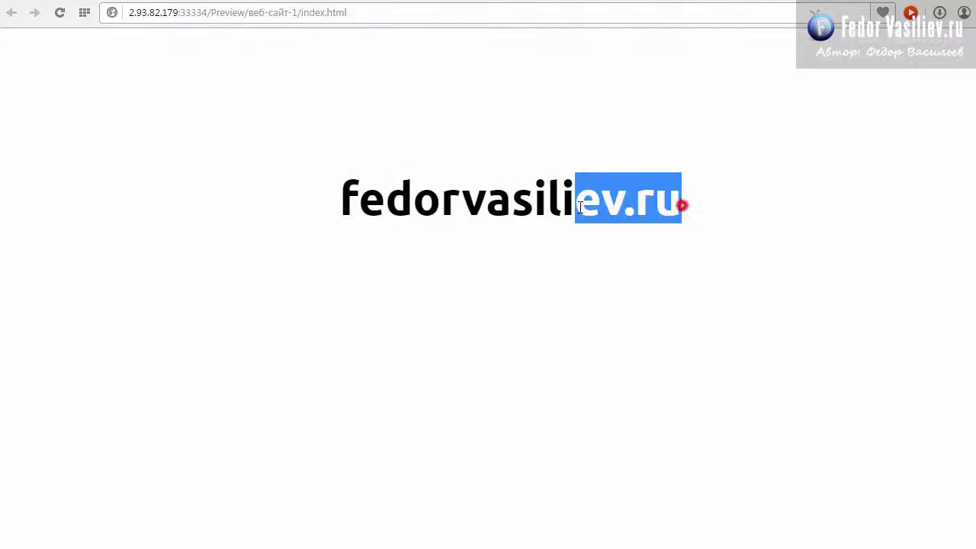
pyautogui.click(630, 210)
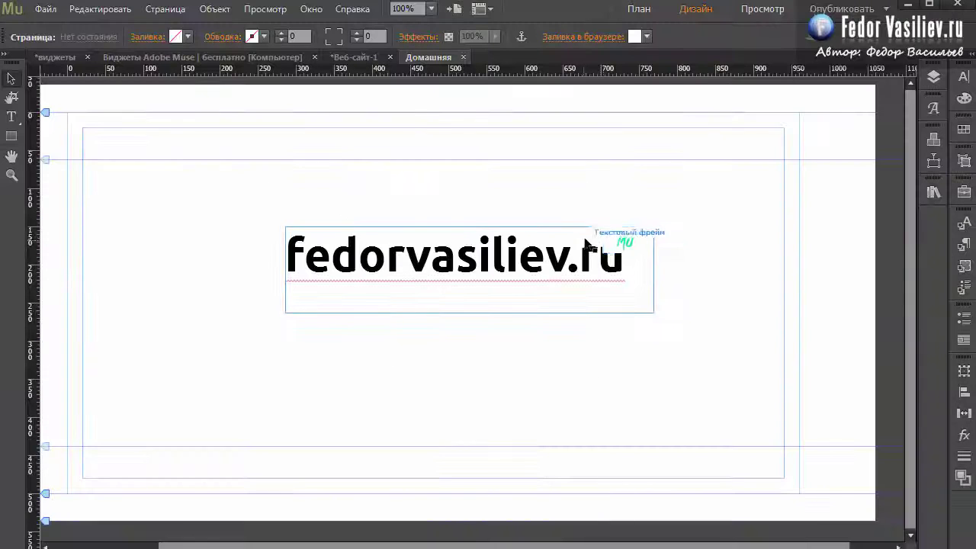
# - Switch back to Adobe Muse and set the Text Shadow widget's shadow colour to red
pyautogui.click(622, 248)
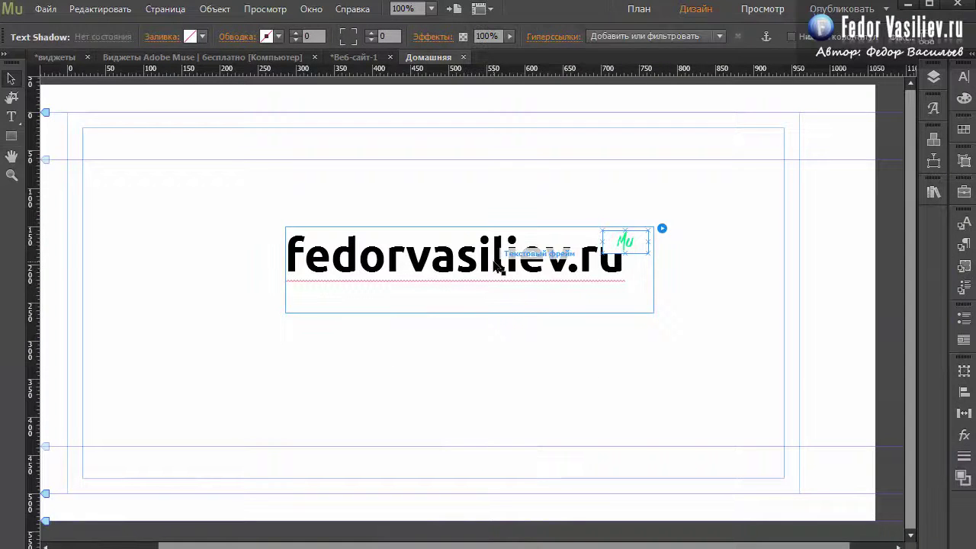
pyautogui.click(662, 228)
pyautogui.click(782, 290)
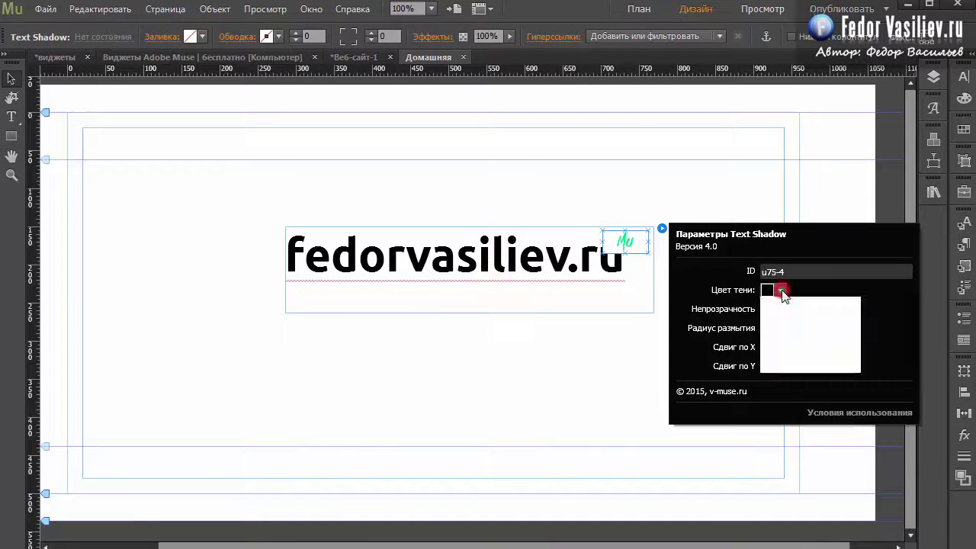
pyautogui.click(781, 291)
pyautogui.click(770, 292)
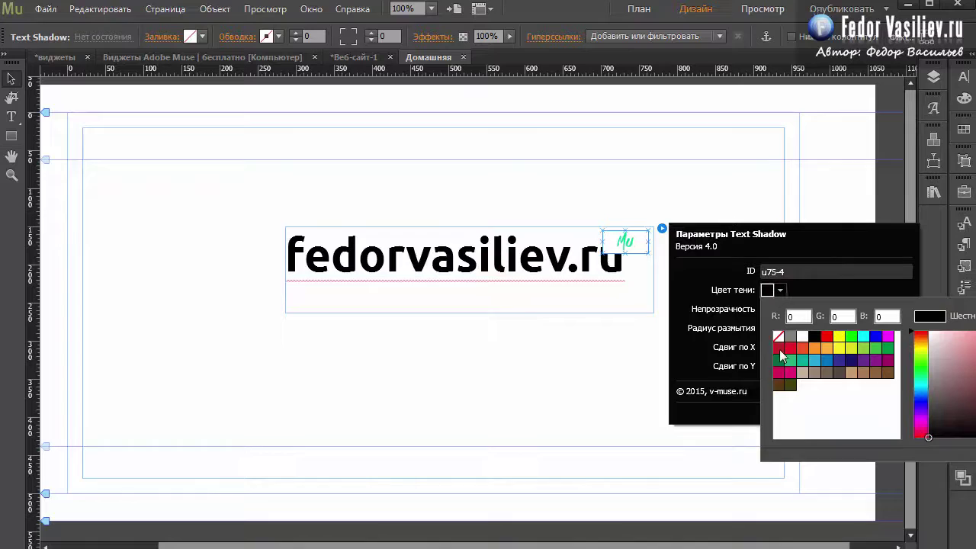
pyautogui.click(827, 335)
pyautogui.click(803, 288)
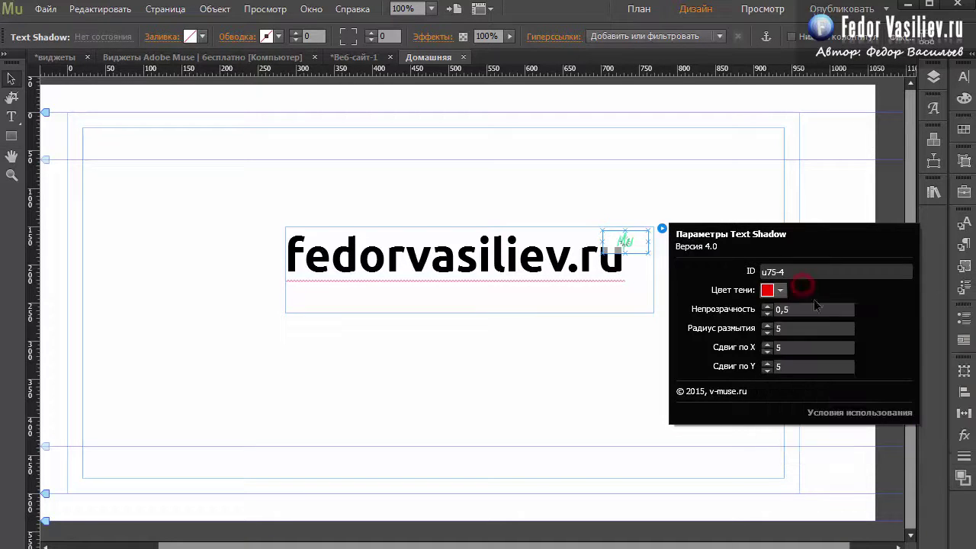
# - Set the text shadow's opacity to 1 and its blur radius to 10
pyautogui.click(767, 307)
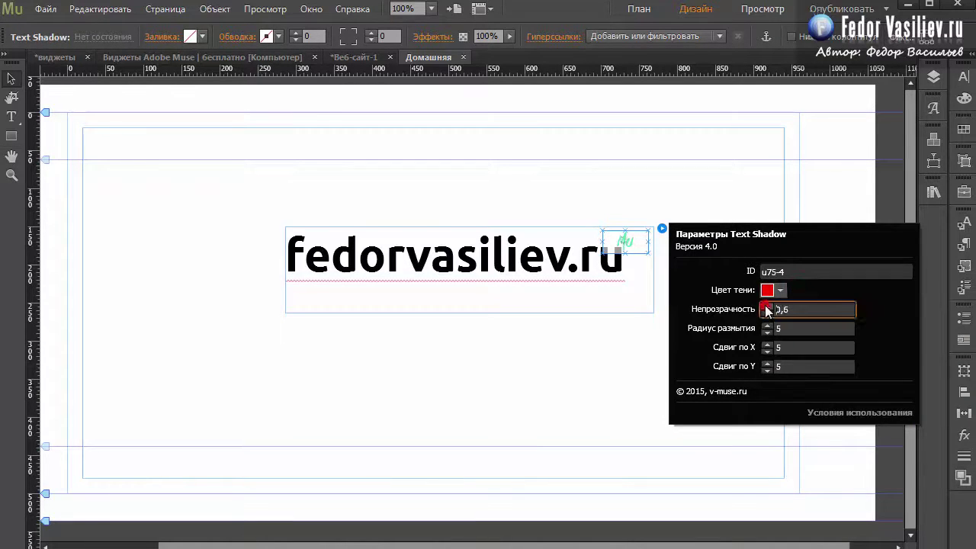
pyautogui.click(768, 307)
pyautogui.click(767, 307)
pyautogui.click(767, 307)
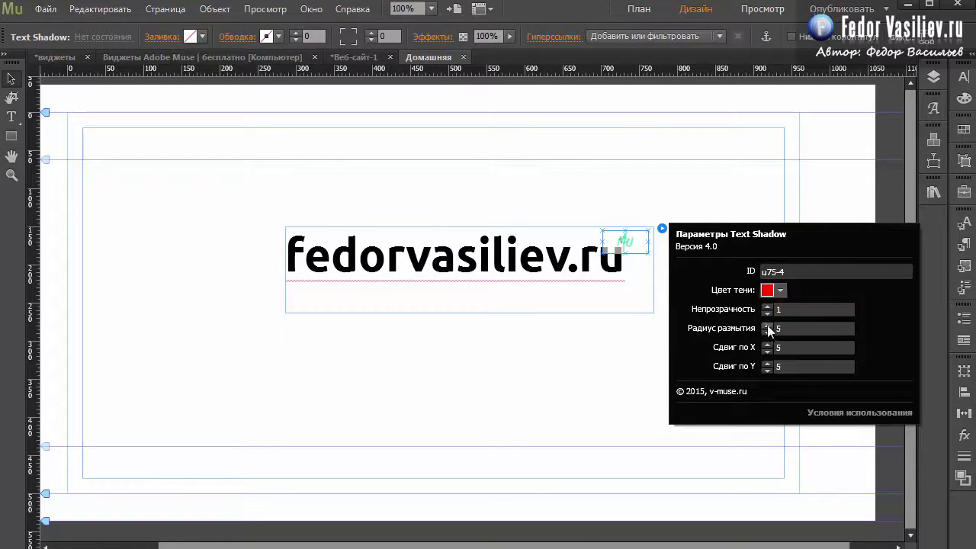
pyautogui.click(767, 326)
pyautogui.click(768, 325)
# - Set the text shadow's X offset to 10 and its Y offset to 2
pyautogui.click(768, 346)
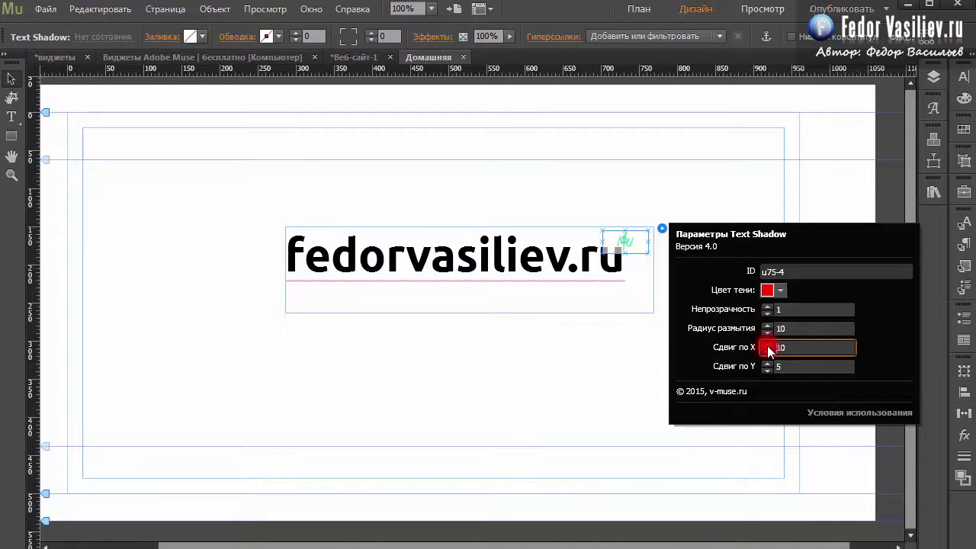
pyautogui.click(767, 371)
pyautogui.click(767, 371)
pyautogui.click(767, 371)
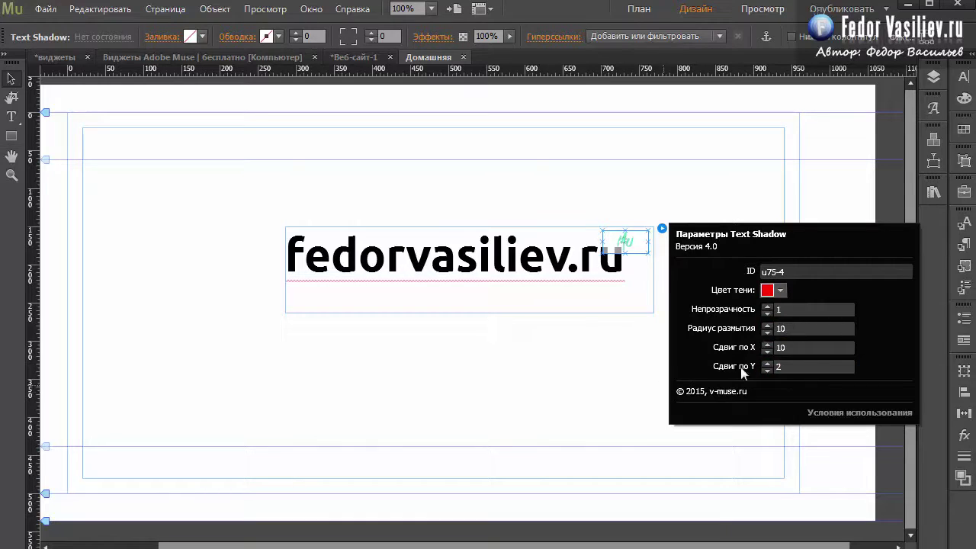
pyautogui.click(523, 377)
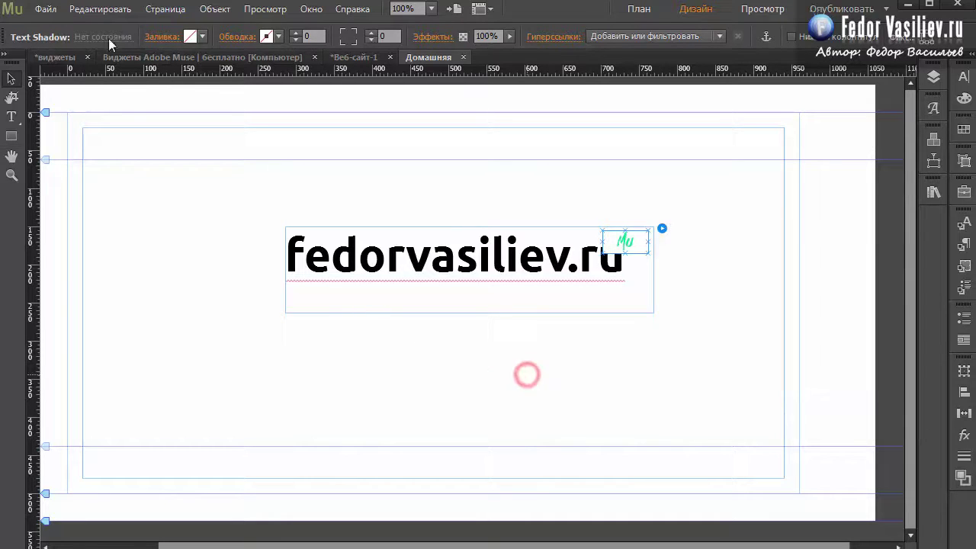
# - Preview the page in the browser again and examine the red text shadow and whether the text can still be selected
pyautogui.click(46, 10)
pyautogui.click(142, 277)
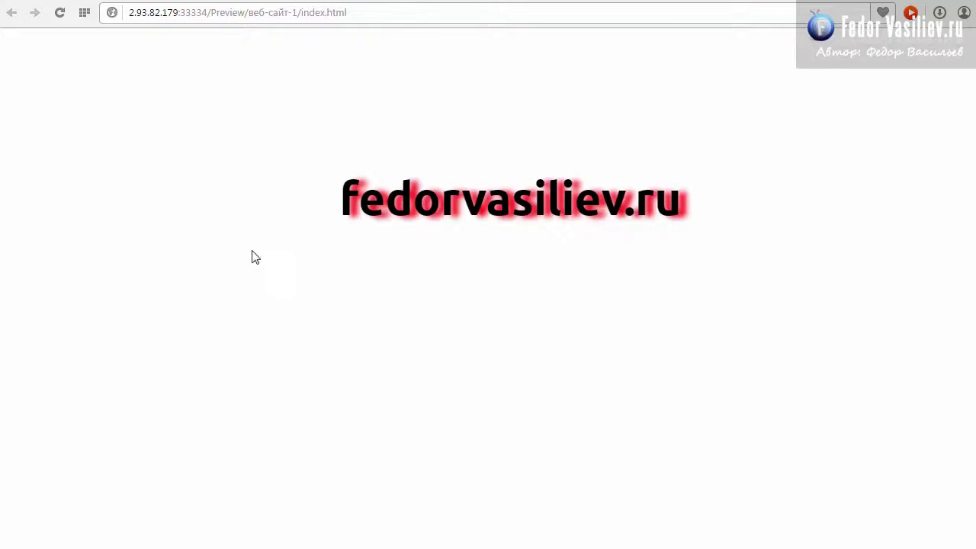
pyautogui.tripleClick(683, 201)
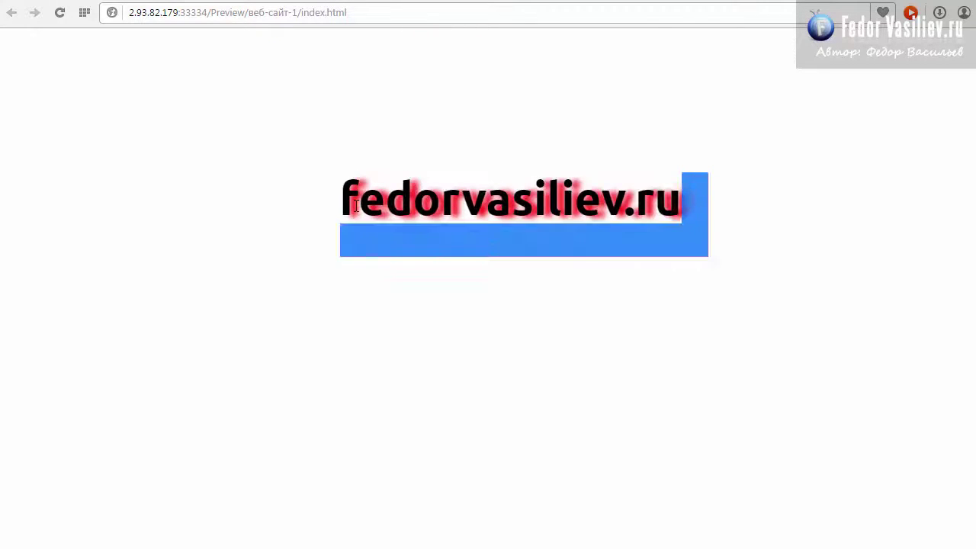
pyautogui.click(686, 210)
pyautogui.moveTo(705, 221); pyautogui.dragTo(343, 205)
pyautogui.click(347, 206)
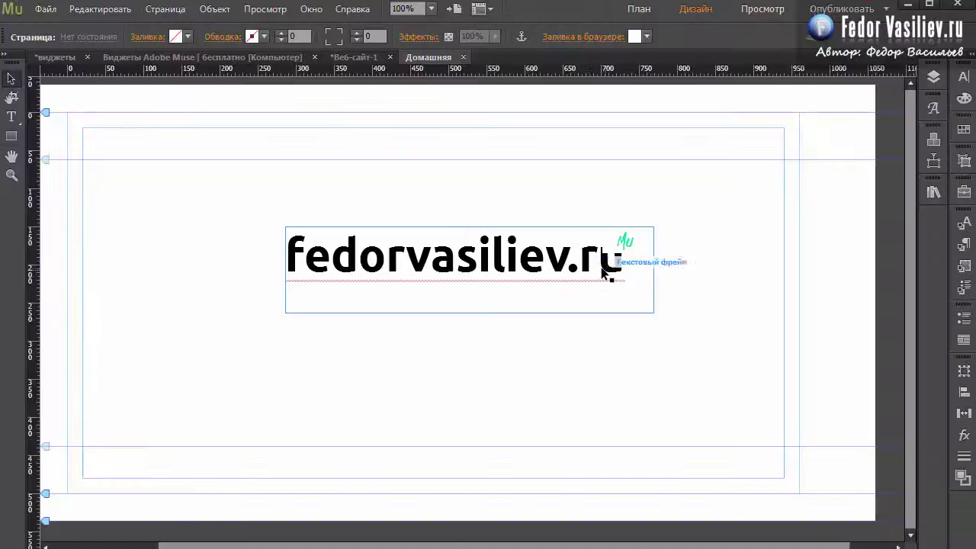
# - Switch back to Adobe Muse and reopen the options of the Text Shadow widget to review its ID
pyautogui.click(627, 244)
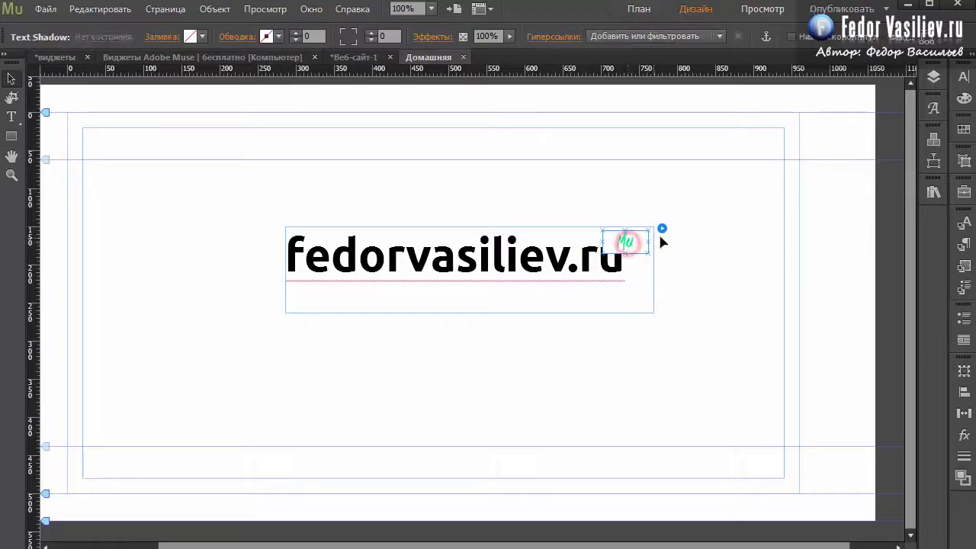
pyautogui.click(662, 229)
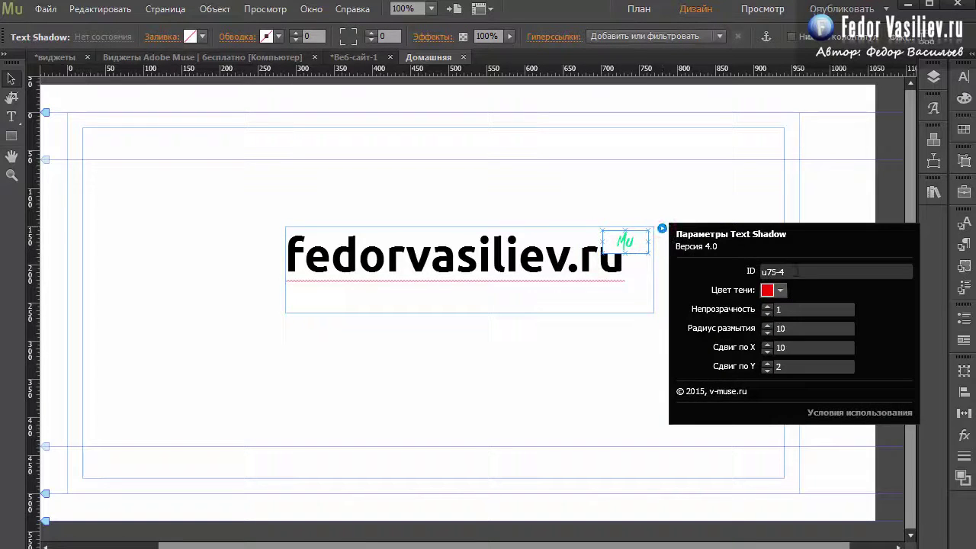
pyautogui.click(796, 272)
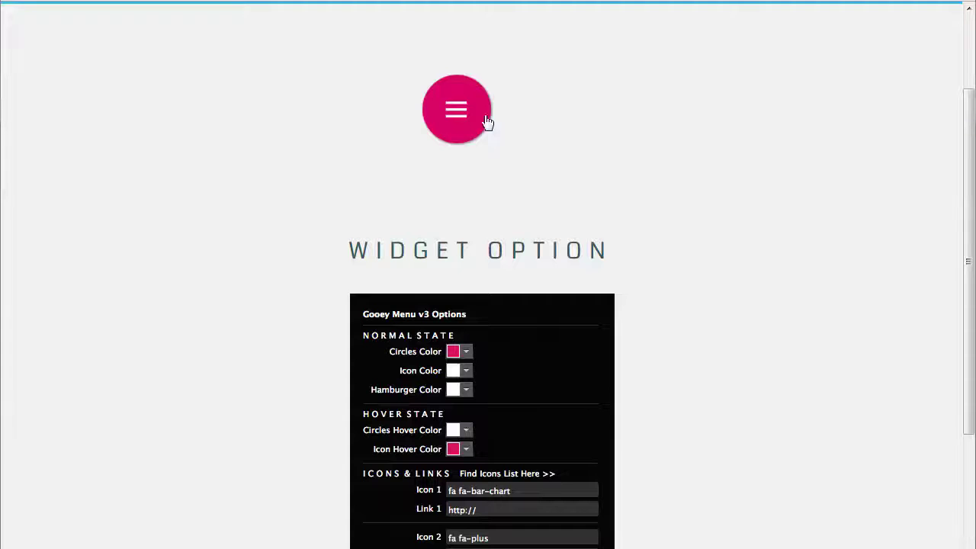
# - Switch to the widget demo pages and try the Gooey Menu v3, Gooey Menu v2 and Clip-Path Animation demos
pyautogui.click(458, 114)
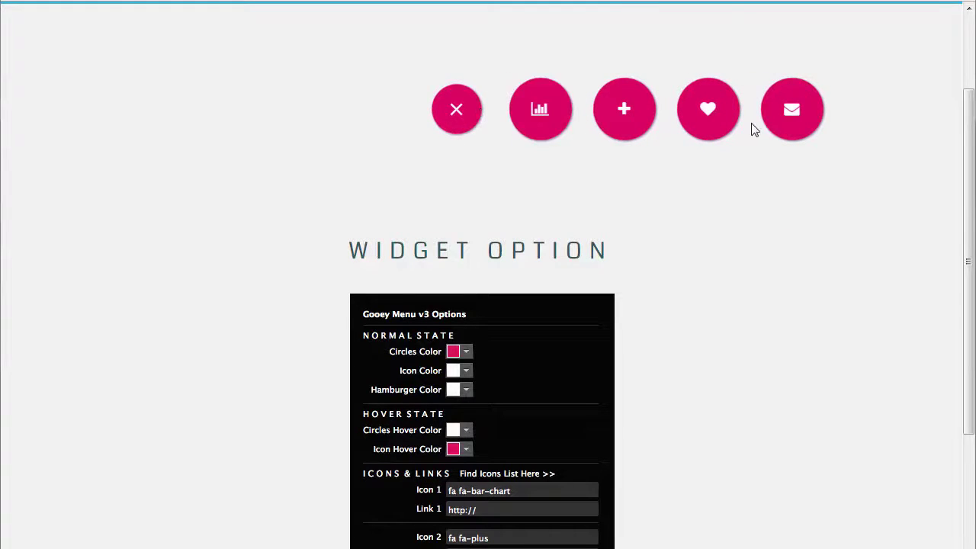
pyautogui.click(456, 113)
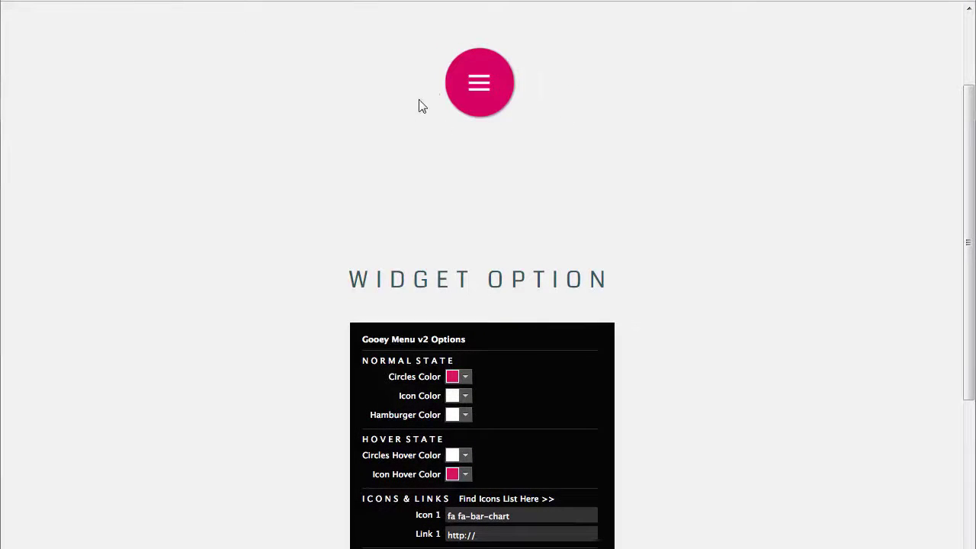
pyautogui.click(478, 86)
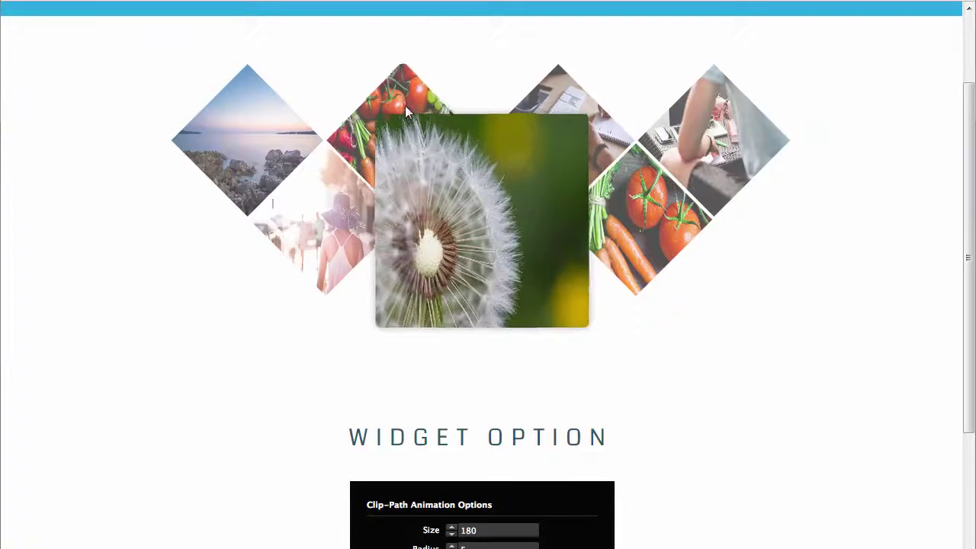
pyautogui.moveTo(401, 99)
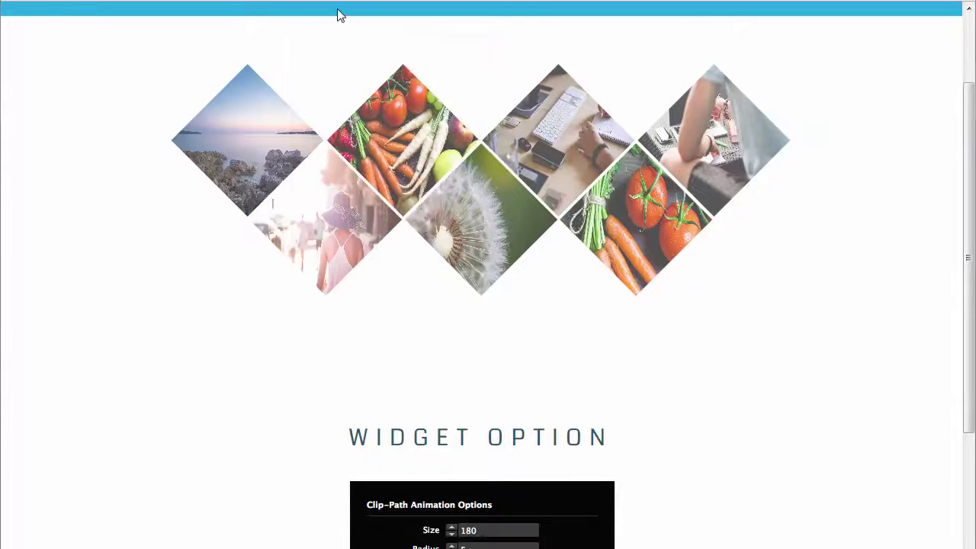